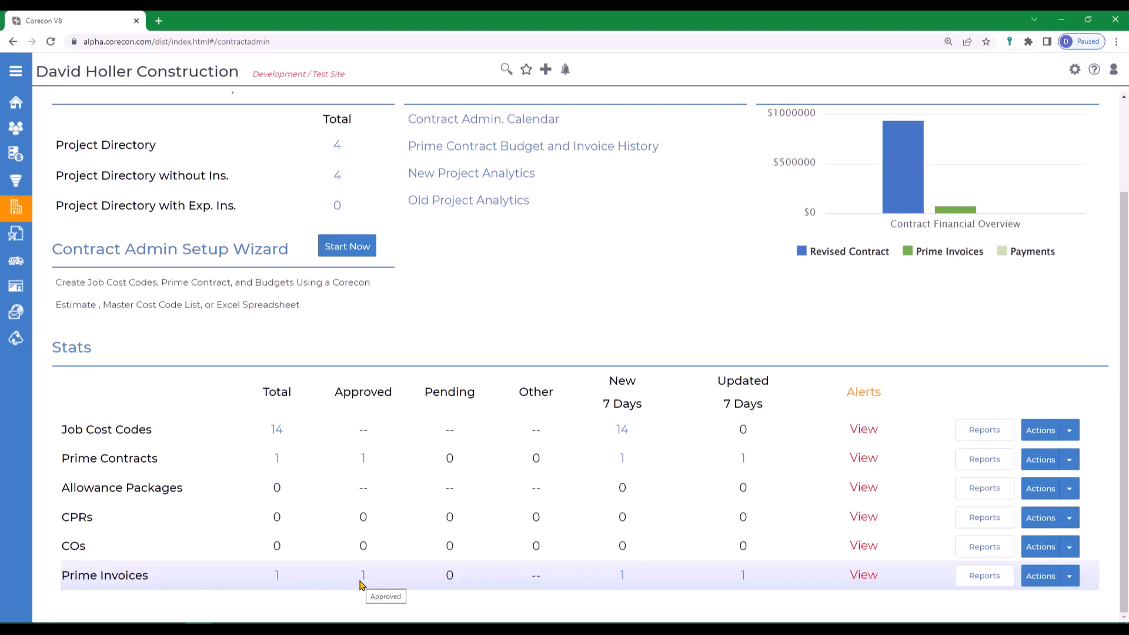
Return to the home page of project 22-002 and open its Procurement overview to review the stats
{"action": "scroll", "coordinate": [361, 584], "scroll_direction": "up", "scroll_amount": 2}
{"action": "left_click", "coordinate": [147, 135]}
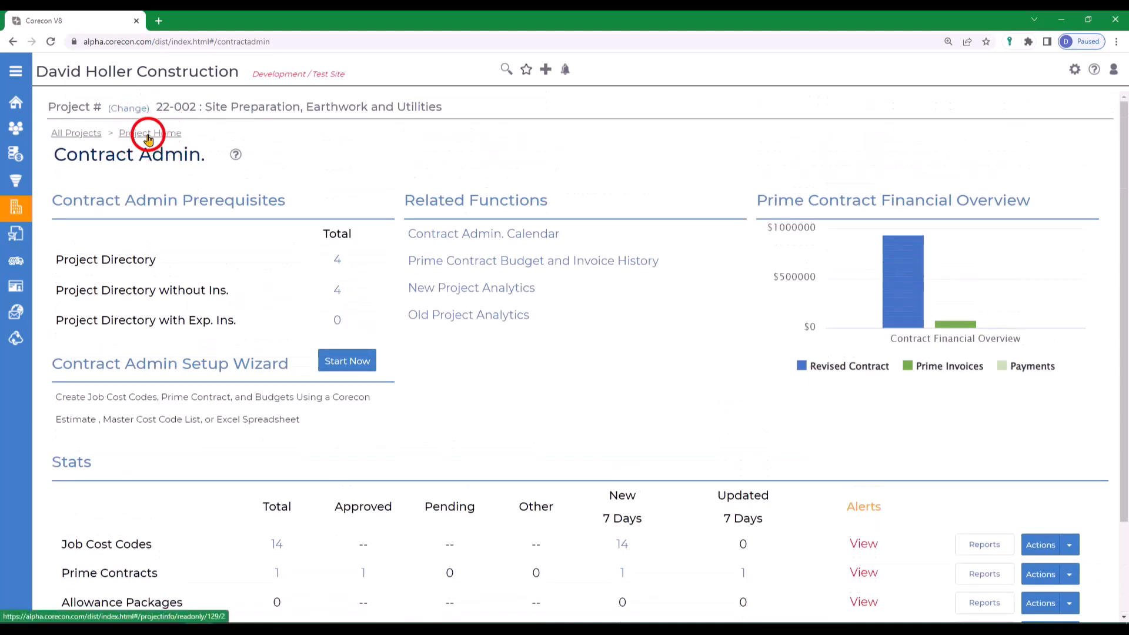
{"action": "scroll", "coordinate": [529, 458], "scroll_direction": "down", "scroll_amount": 3}
{"action": "left_click", "coordinate": [454, 444]}
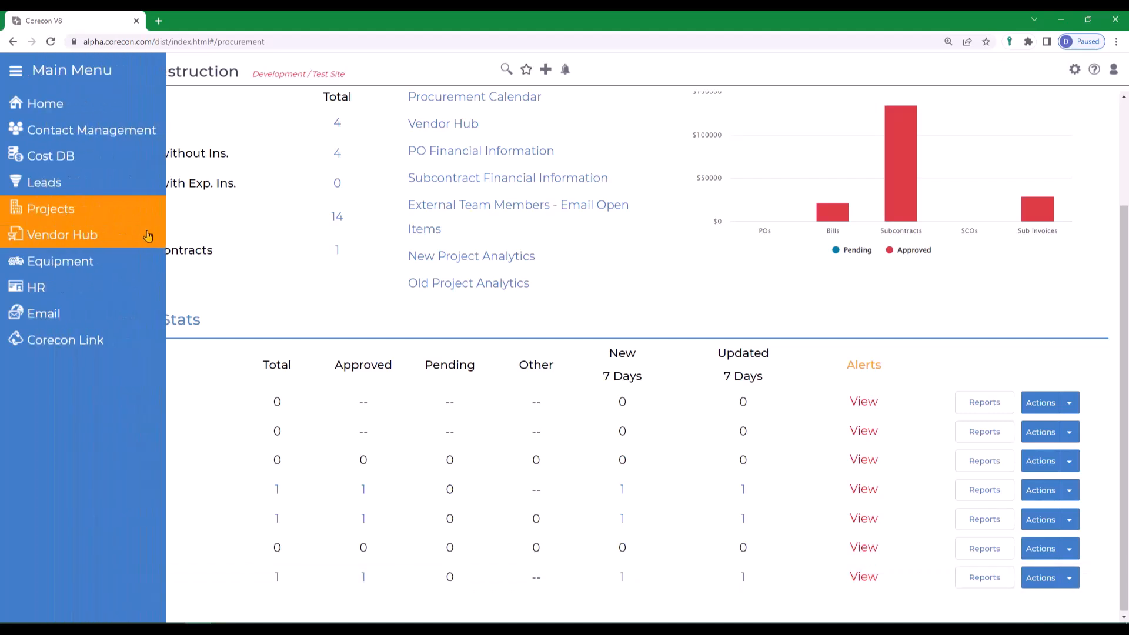
In HR, view the previous week's approved miscellaneous expenses and return to the HR overview
{"action": "left_click", "coordinate": [45, 221]}
{"action": "left_click", "coordinate": [37, 287]}
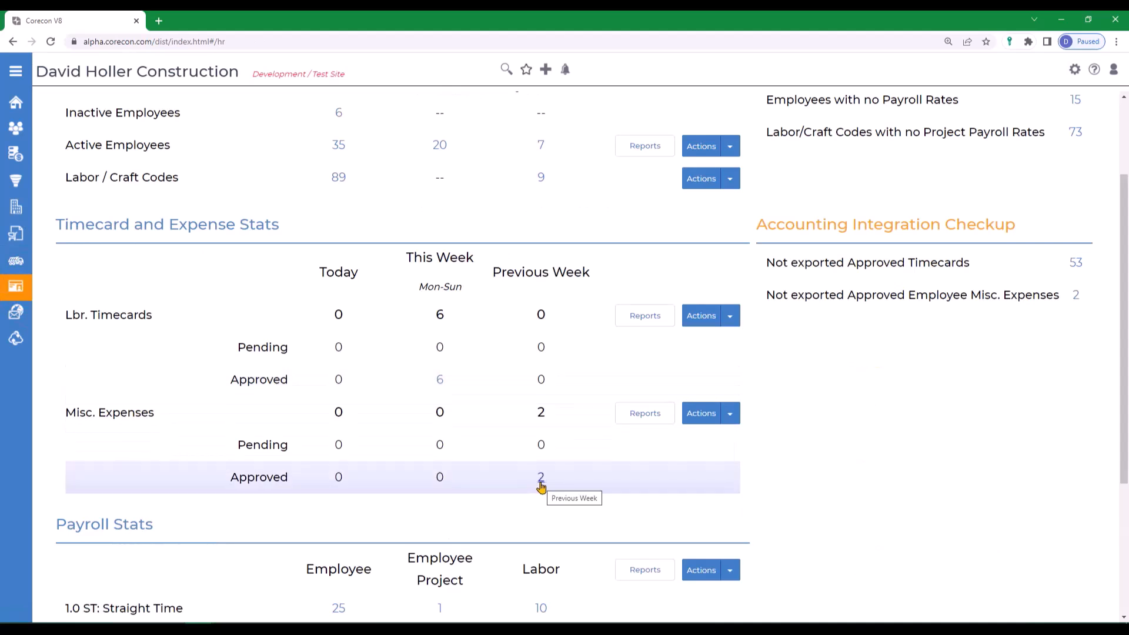
{"action": "scroll", "coordinate": [540, 487], "scroll_direction": "up", "scroll_amount": 3}
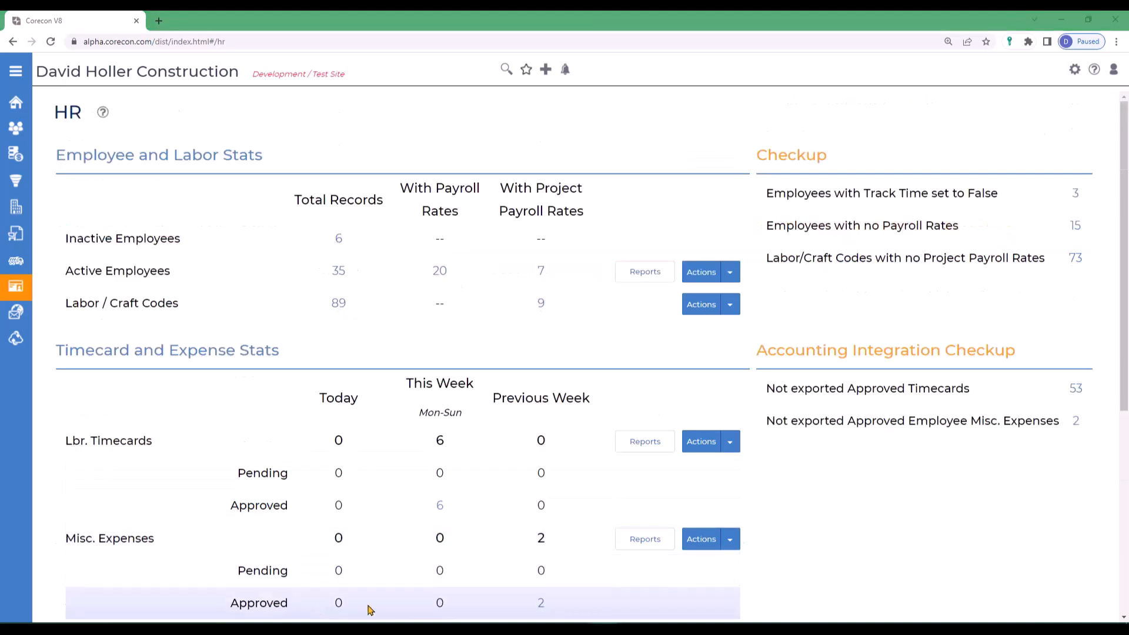
{"action": "left_click", "coordinate": [540, 605]}
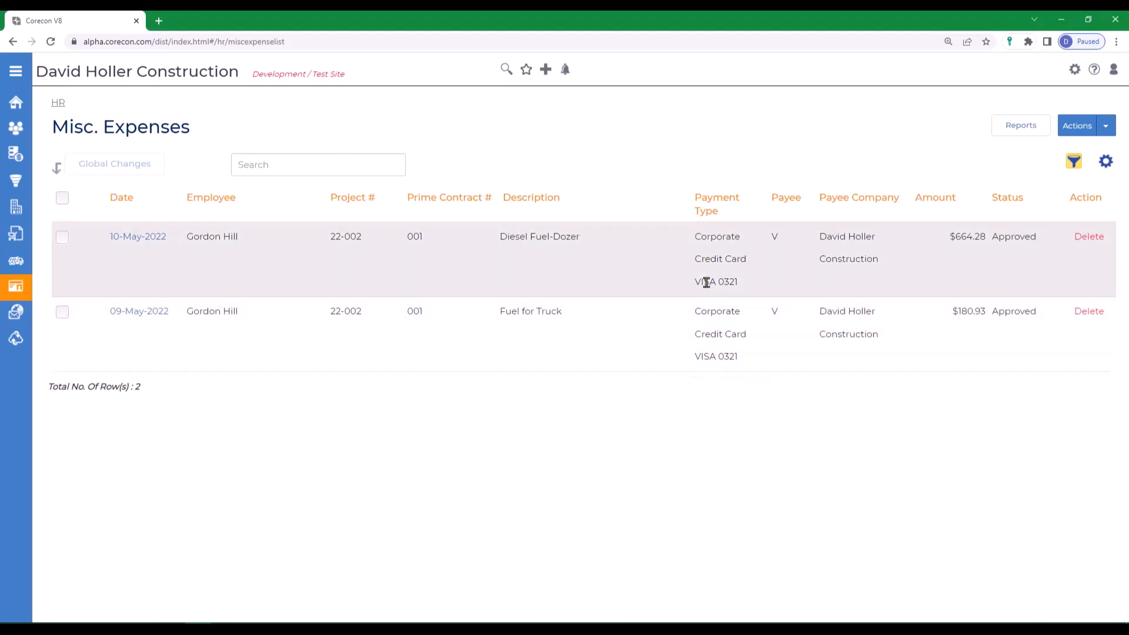
{"action": "left_click", "coordinate": [57, 103]}
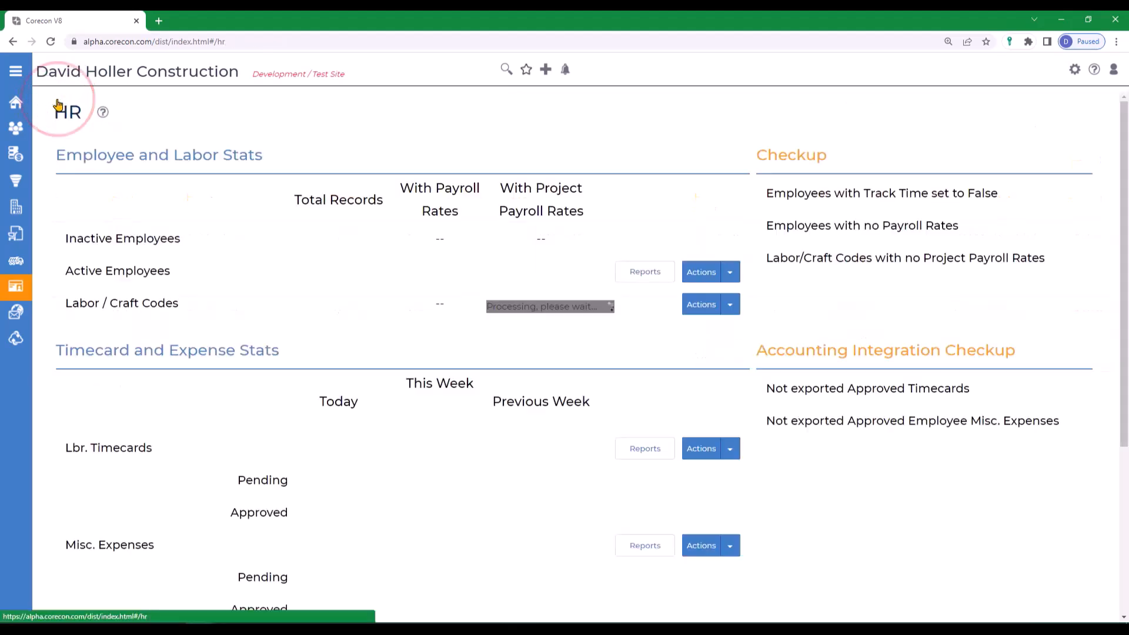
Open the new CoreconLink in a separate browser tab and start a sync with QuickBooks Online
{"action": "left_click", "coordinate": [17, 347]}
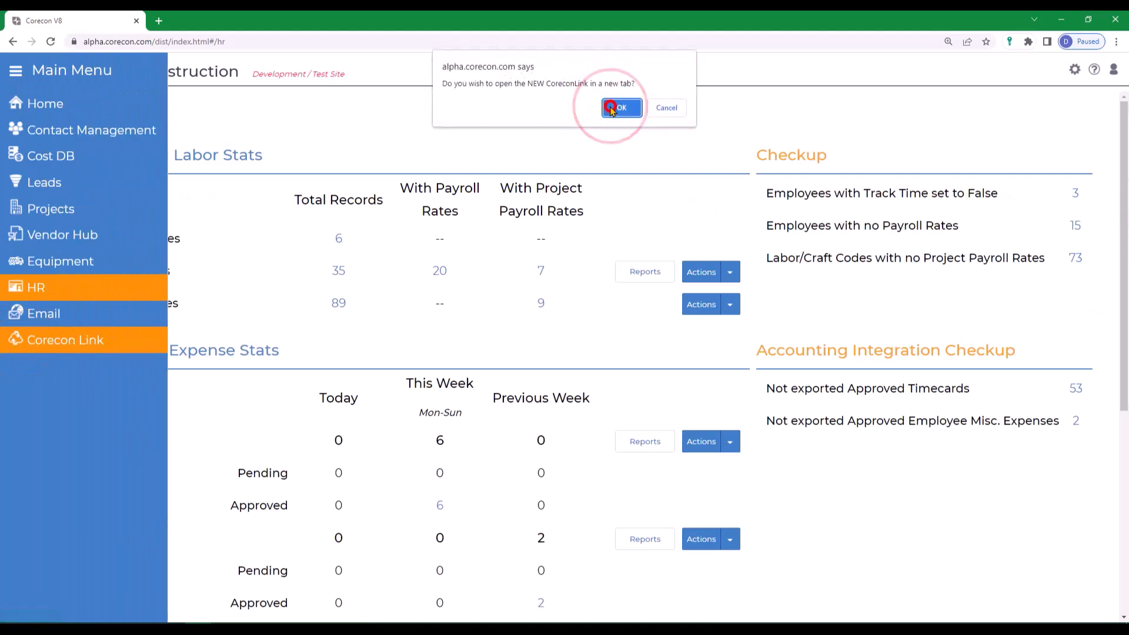
{"action": "left_click", "coordinate": [611, 107]}
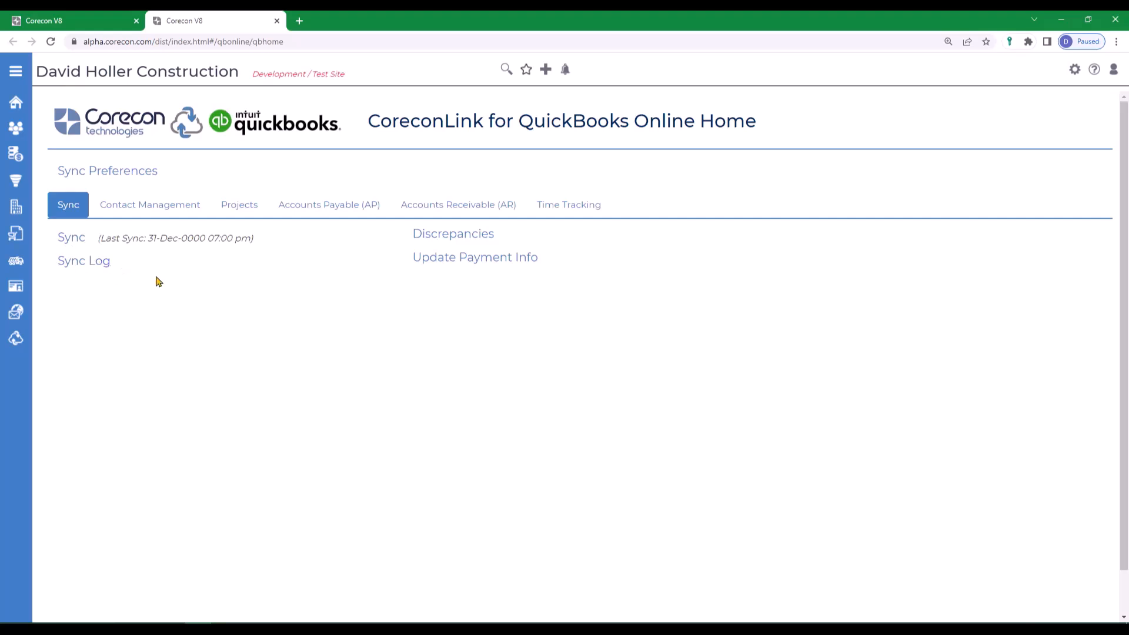
{"action": "left_click", "coordinate": [70, 238]}
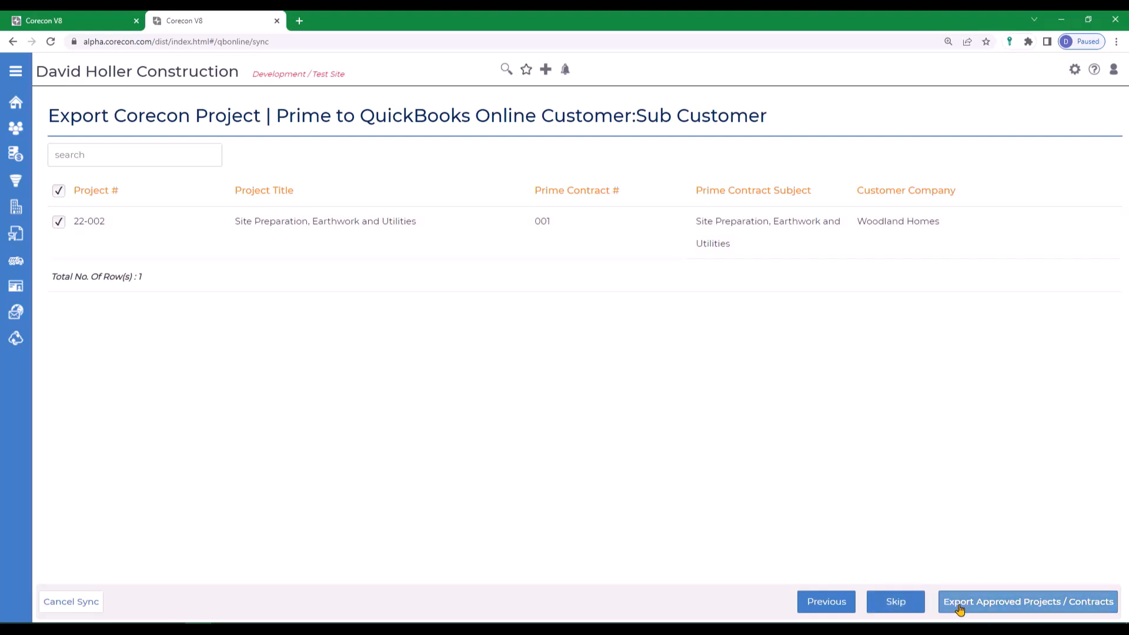
Export the approved project 22-002 with prime contract 001 and the project directory company Northeast Quarry Products to QuickBooks Online
{"action": "left_click", "coordinate": [1023, 603]}
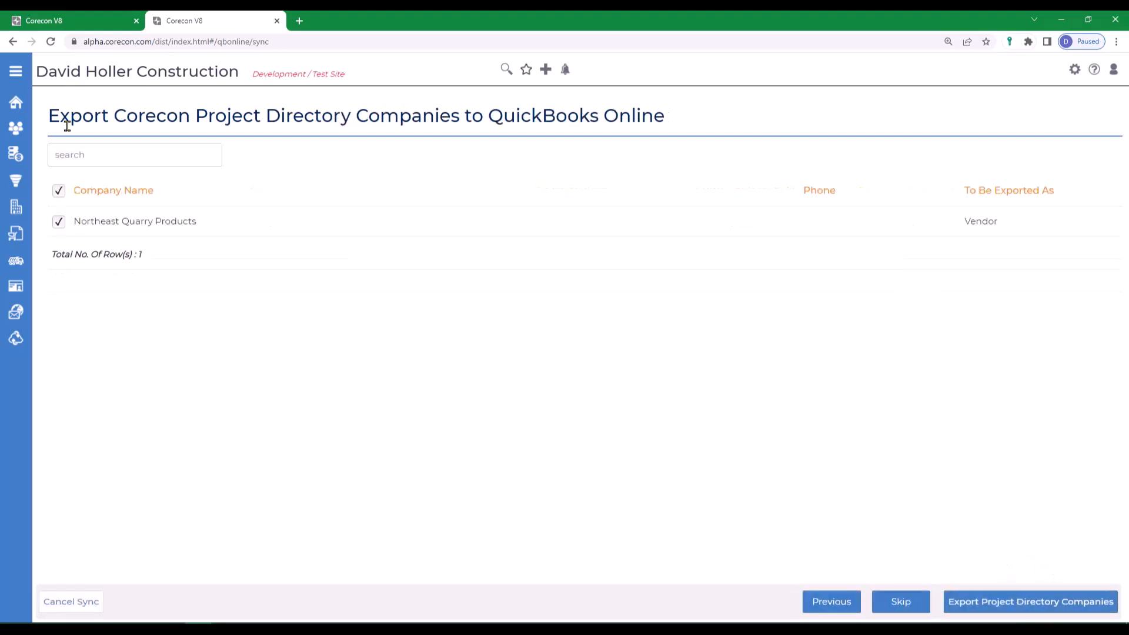
{"action": "left_click_drag", "start_coordinate": [51, 116], "coordinate": [112, 114]}
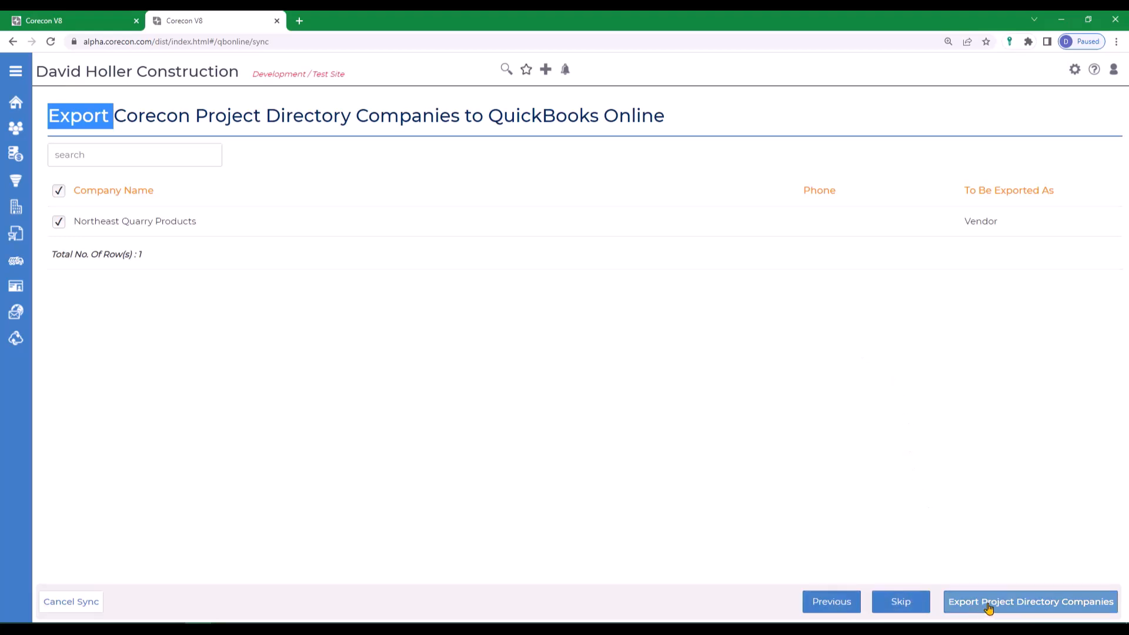
{"action": "left_click", "coordinate": [1022, 605]}
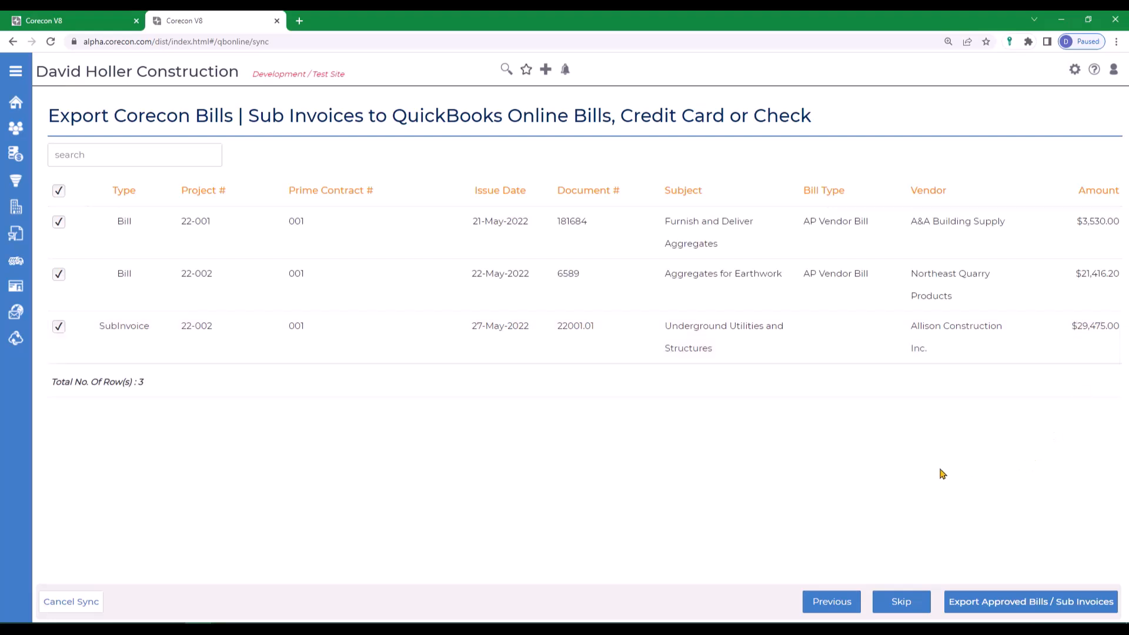
Export all listed approved bills and sub invoices, plus the two approved employee miscellaneous expenses
{"action": "left_click", "coordinate": [967, 603]}
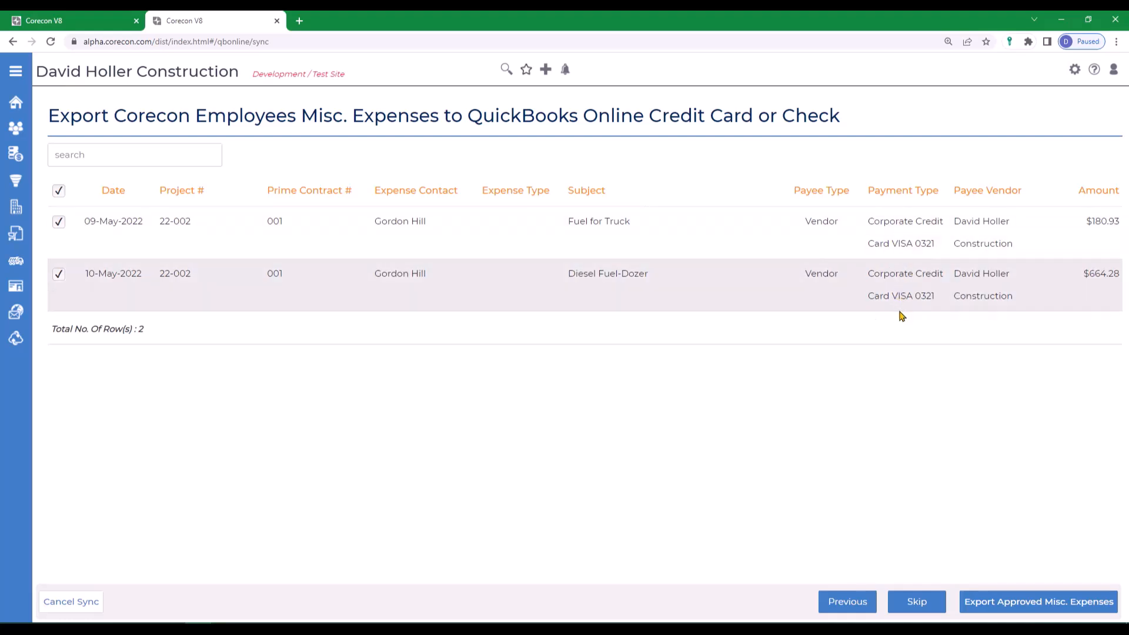
{"action": "left_click", "coordinate": [986, 603]}
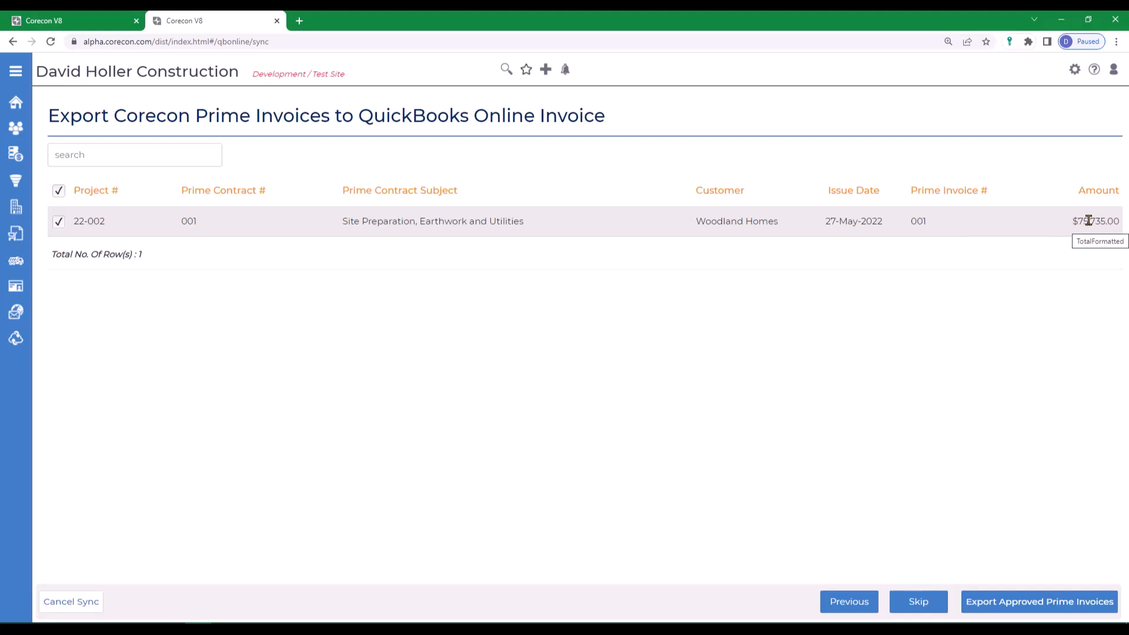
Export the approved prime invoice for project 22-002, and skip the employee export with all employees deselected
{"action": "left_click", "coordinate": [980, 606]}
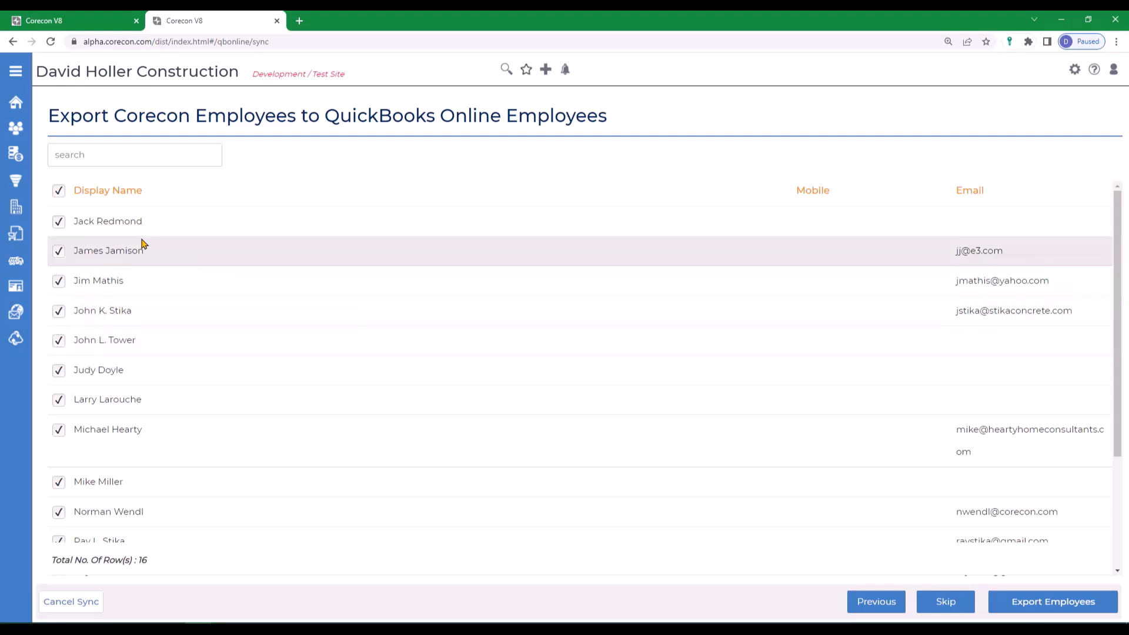
{"action": "left_click", "coordinate": [58, 191]}
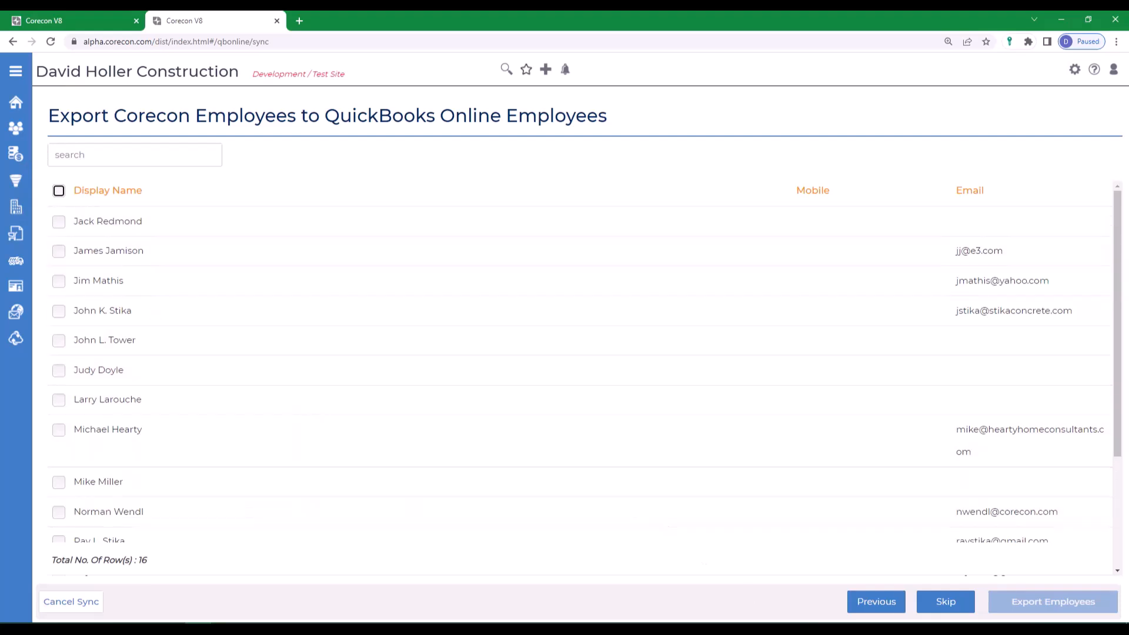
{"action": "left_click", "coordinate": [941, 600]}
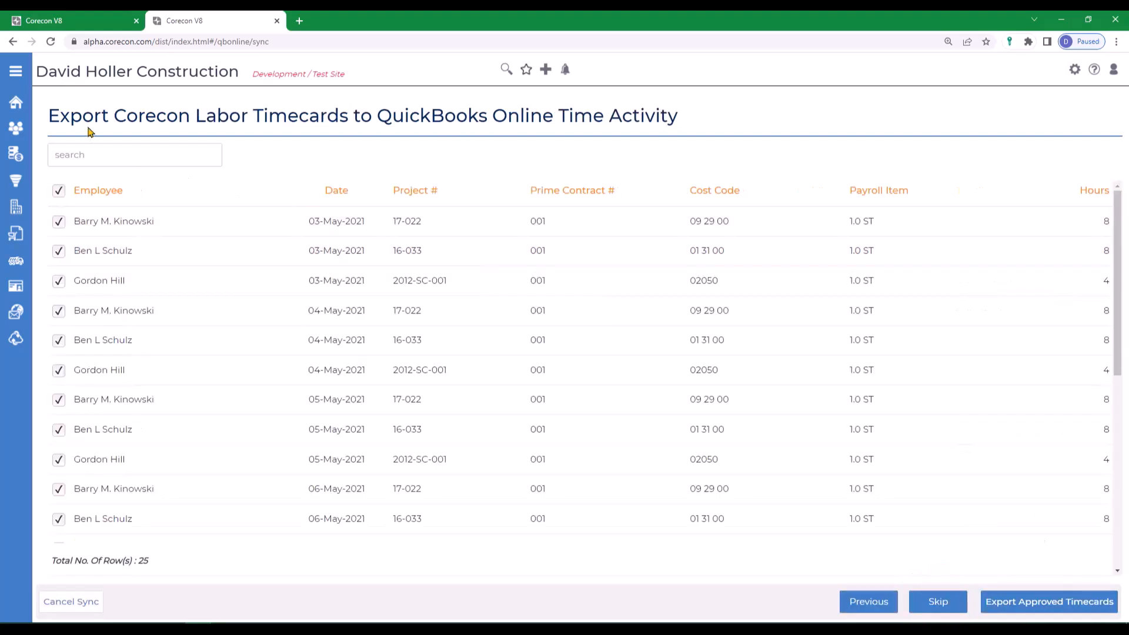
Deselect all labor timecards and sort the list by project number in descending order
{"action": "left_click", "coordinate": [99, 190]}
{"action": "left_click", "coordinate": [59, 192]}
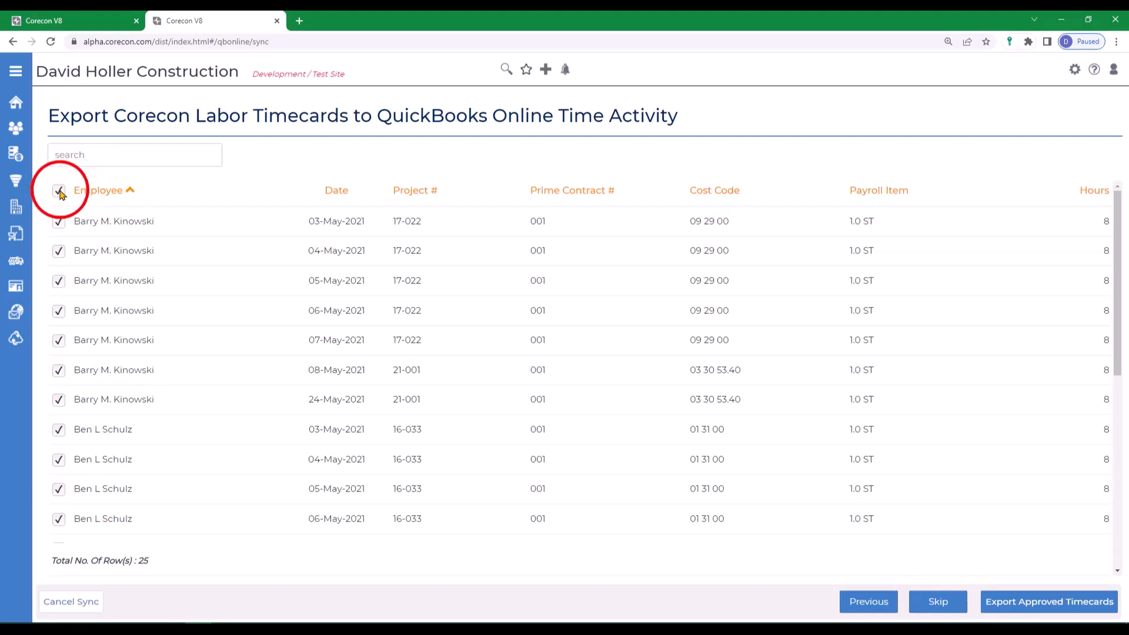
{"action": "scroll", "coordinate": [197, 339], "scroll_direction": "down", "scroll_amount": 5}
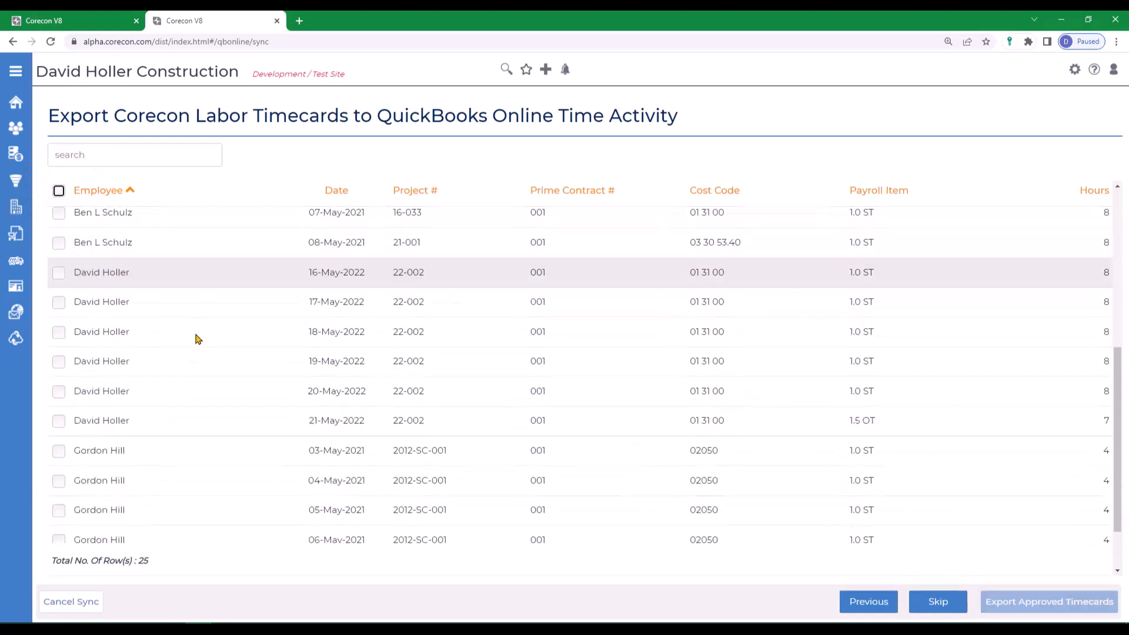
{"action": "left_click", "coordinate": [408, 190]}
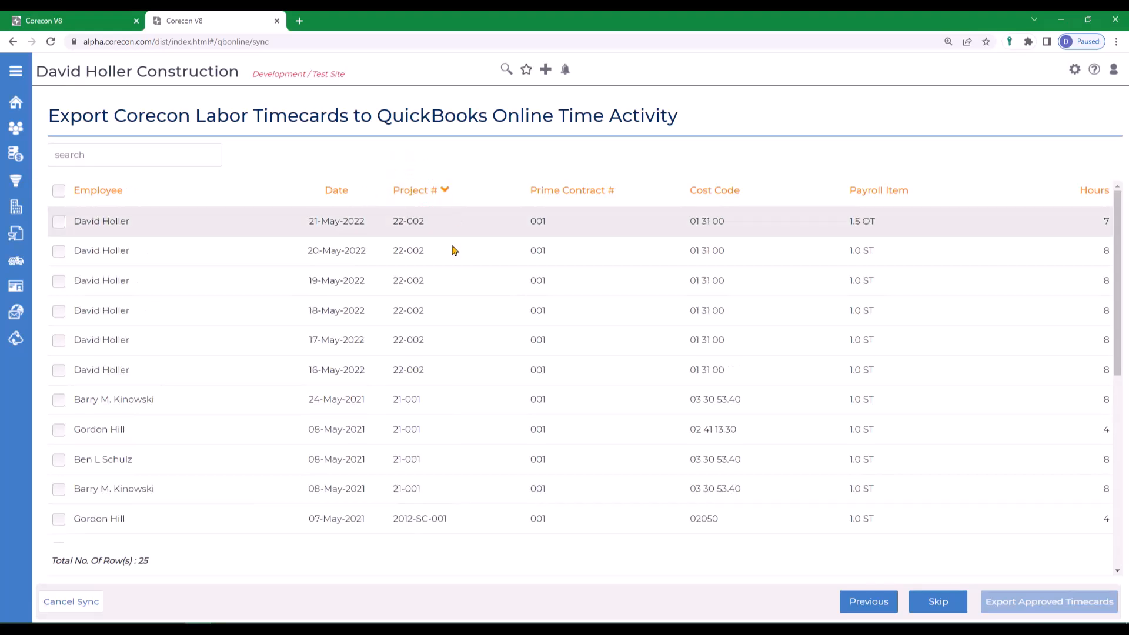
Select the six project 22-002 timecards dated 16 to 21 May 2022 and export them to QuickBooks Online
{"action": "left_click", "coordinate": [54, 222]}
{"action": "left_click", "coordinate": [59, 251]}
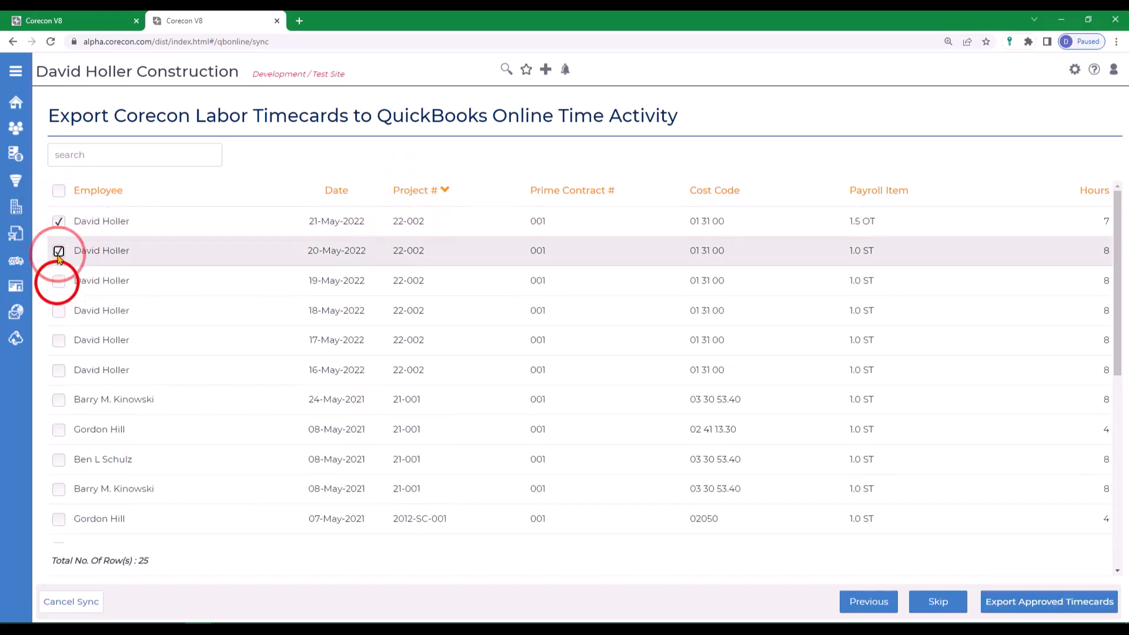
{"action": "left_click", "coordinate": [59, 281]}
{"action": "left_click", "coordinate": [59, 311]}
{"action": "left_click", "coordinate": [58, 340]}
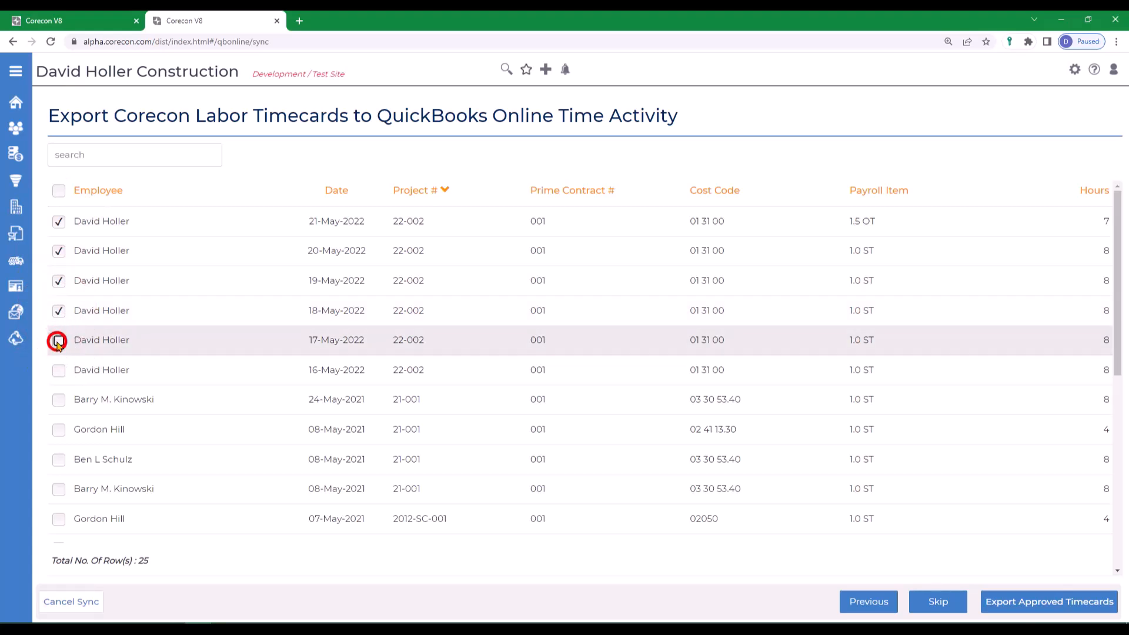
{"action": "left_click", "coordinate": [59, 370]}
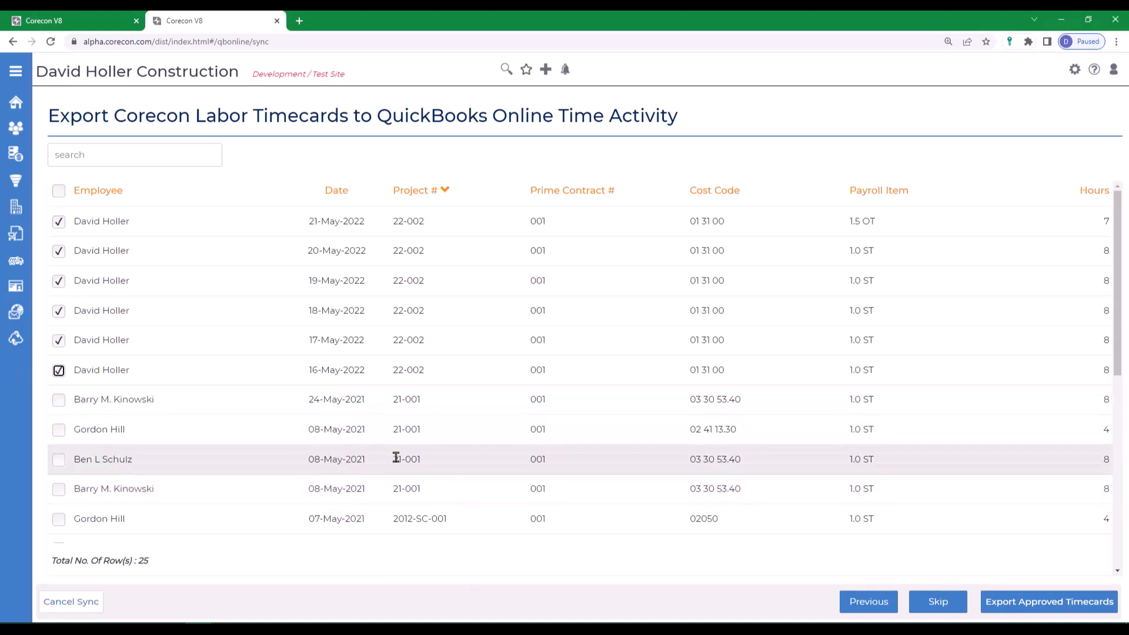
{"action": "left_click", "coordinate": [1024, 604]}
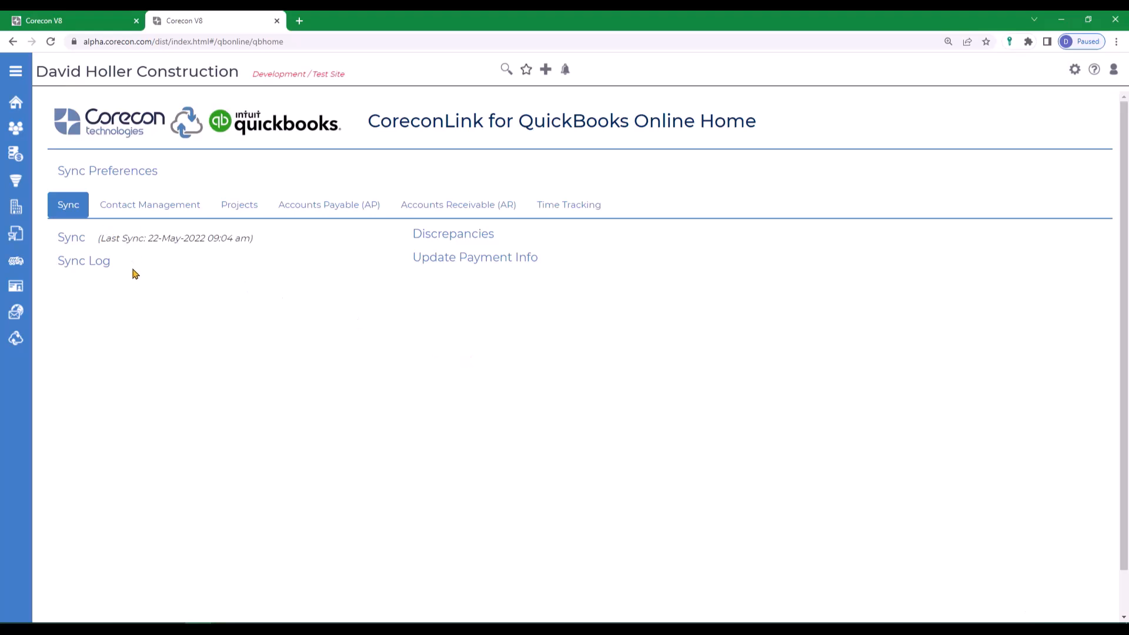
Open the sync log and review all entries for the 22-May-2022 09:04 AM sync
{"action": "left_click", "coordinate": [73, 268]}
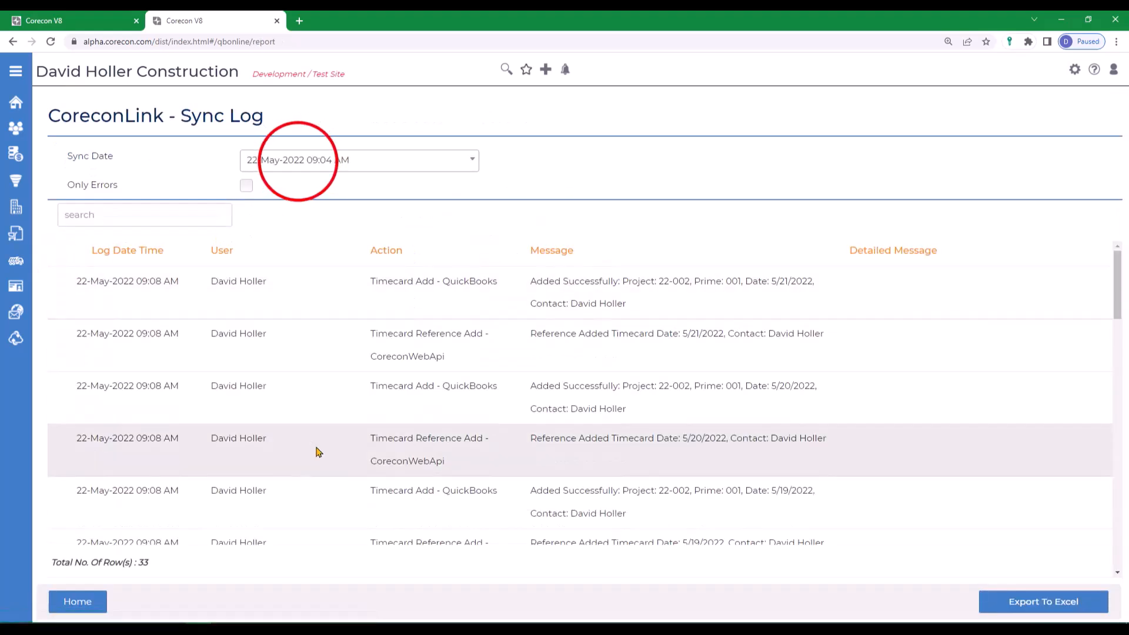
{"action": "left_click", "coordinate": [297, 160]}
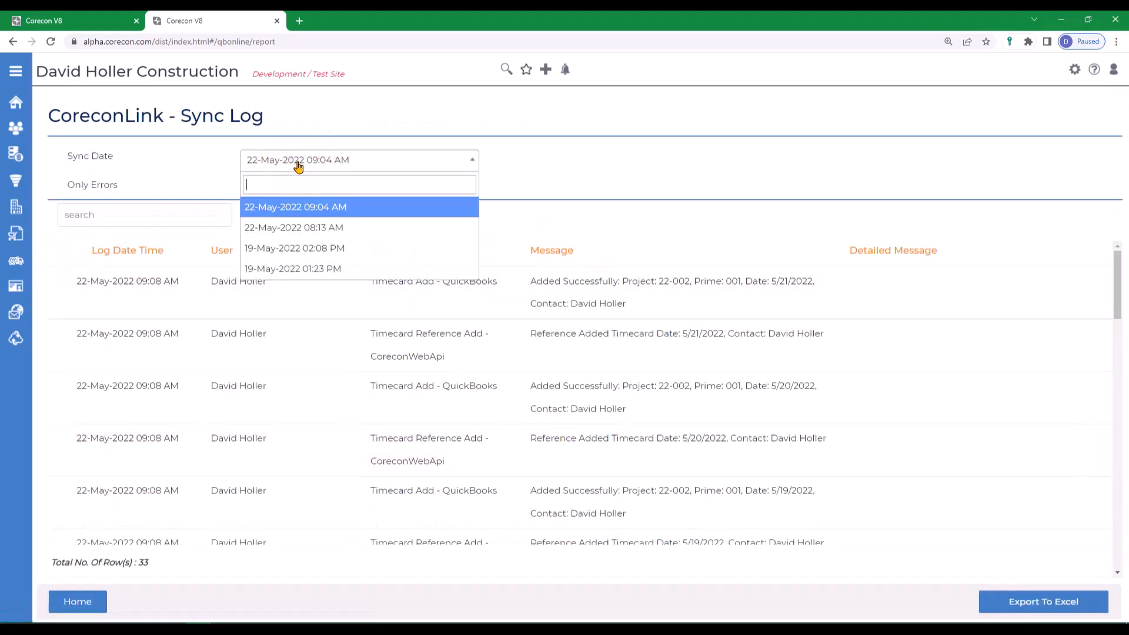
{"action": "left_click", "coordinate": [297, 163]}
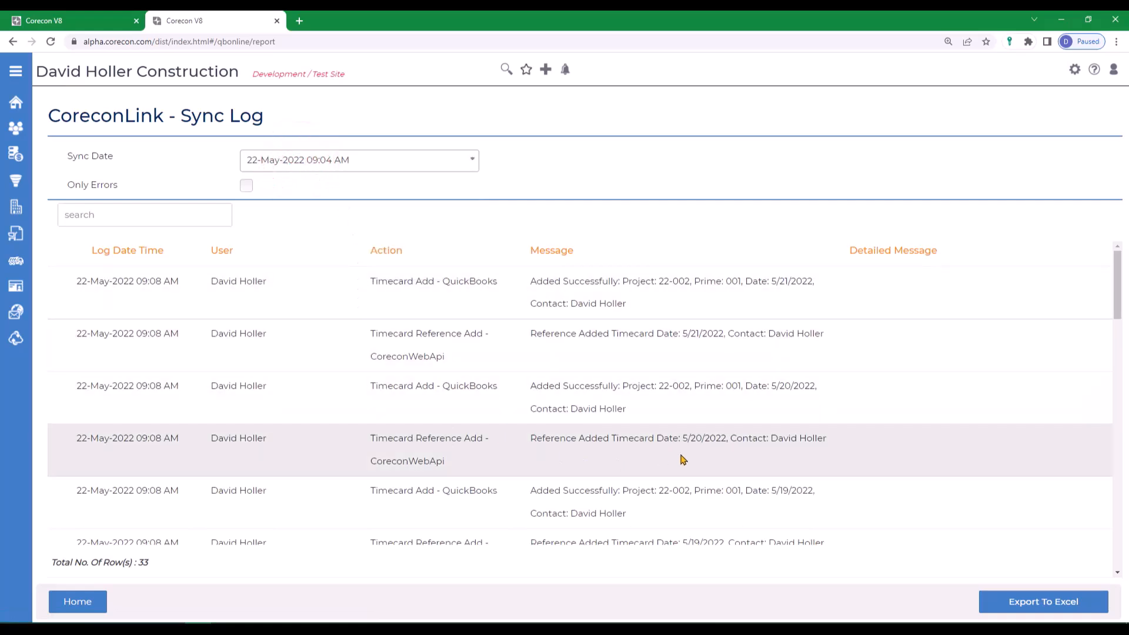
{"action": "scroll", "coordinate": [688, 459], "scroll_direction": "down", "scroll_amount": 7}
{"action": "scroll", "coordinate": [747, 467], "scroll_direction": "down", "scroll_amount": 10}
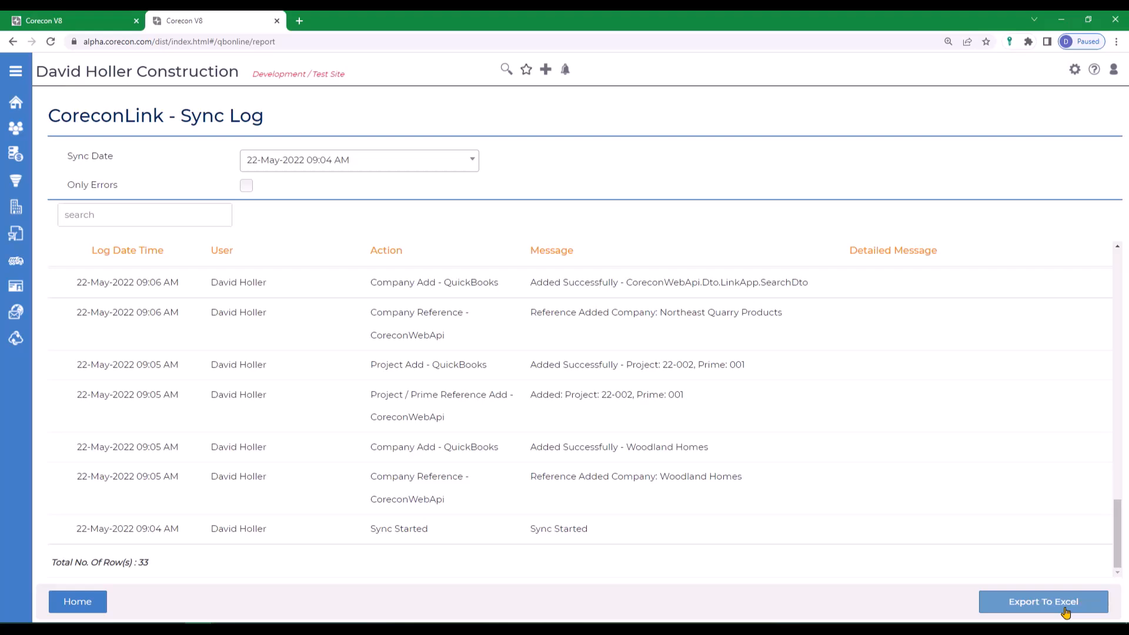
Check the sync log for errors only, restore the full list, and return to the CoreconLink home page
{"action": "left_click", "coordinate": [246, 186]}
{"action": "left_click", "coordinate": [246, 186]}
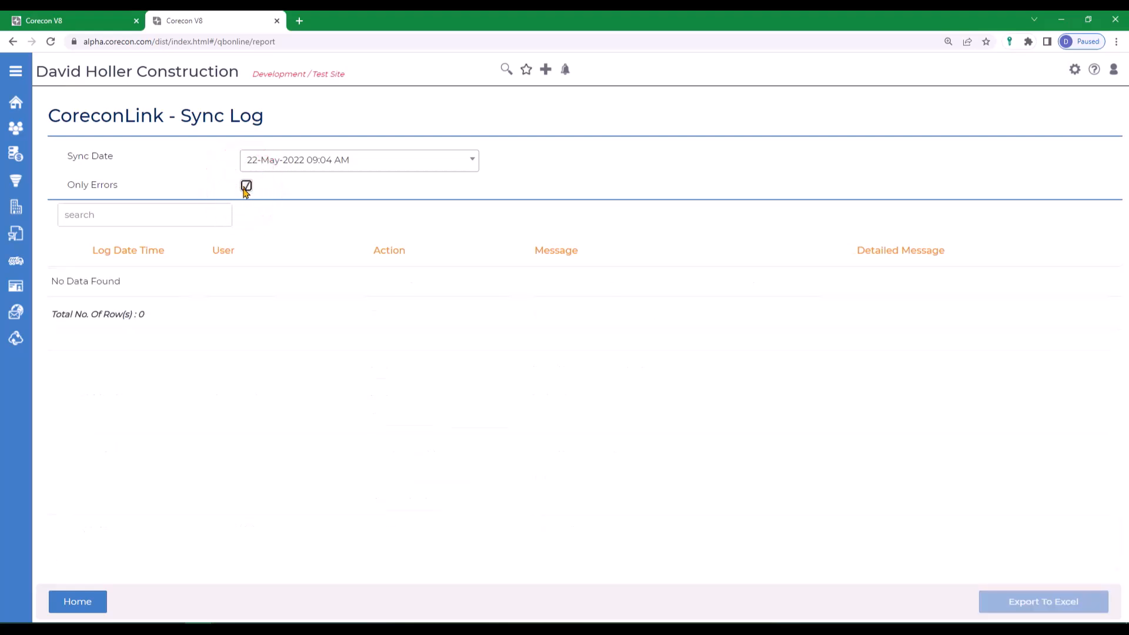
{"action": "left_click", "coordinate": [246, 186]}
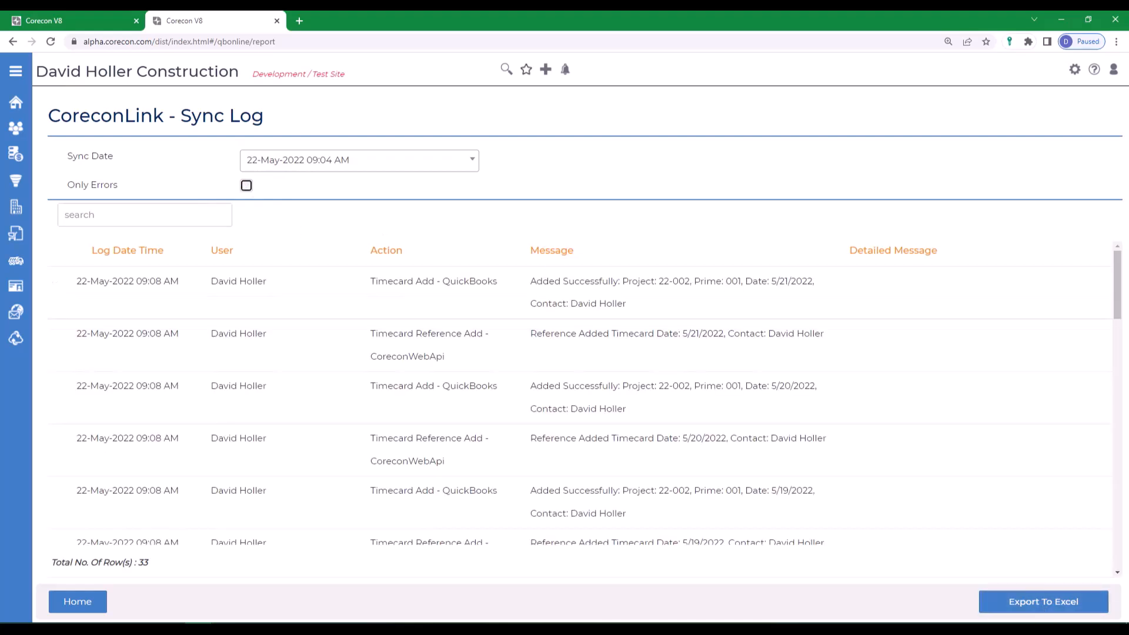
{"action": "left_click", "coordinate": [72, 602]}
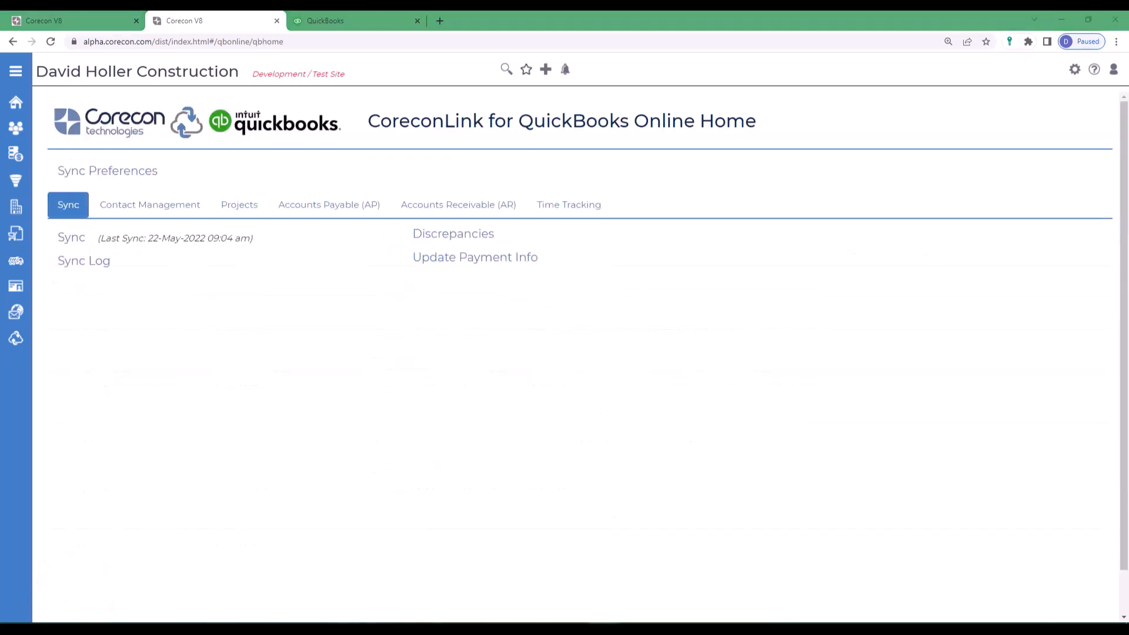
Switch to QuickBooks and open the transaction list of sub-customer 22-002 - 001 under Woodland Homes
{"action": "left_click", "coordinate": [332, 21]}
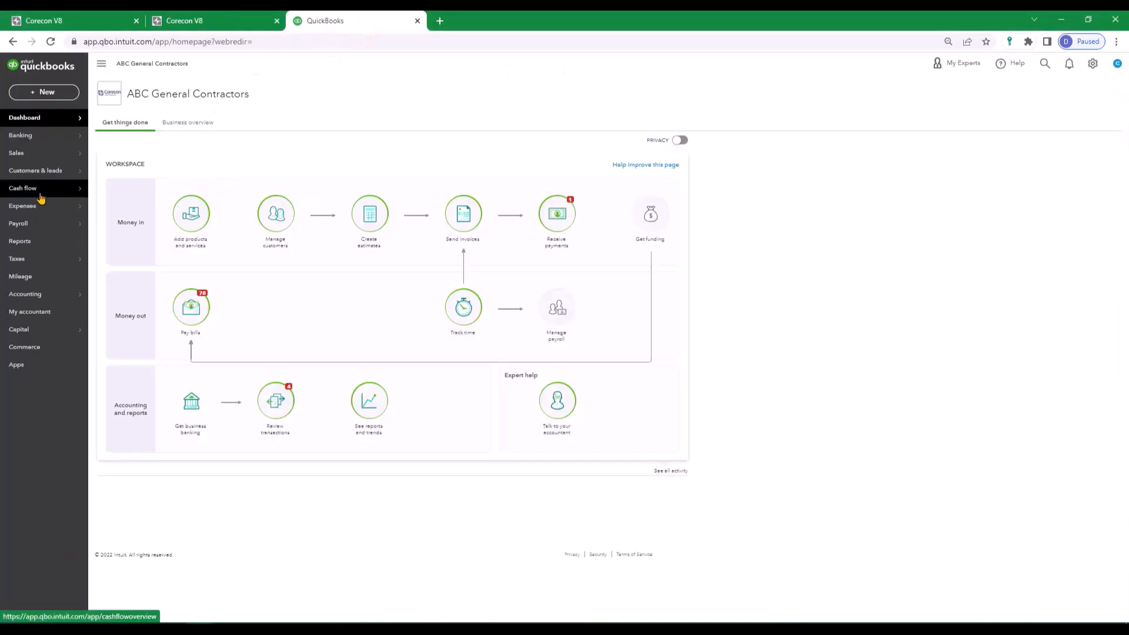
{"action": "mouse_move", "coordinate": [30, 172]}
{"action": "left_click", "coordinate": [112, 171]}
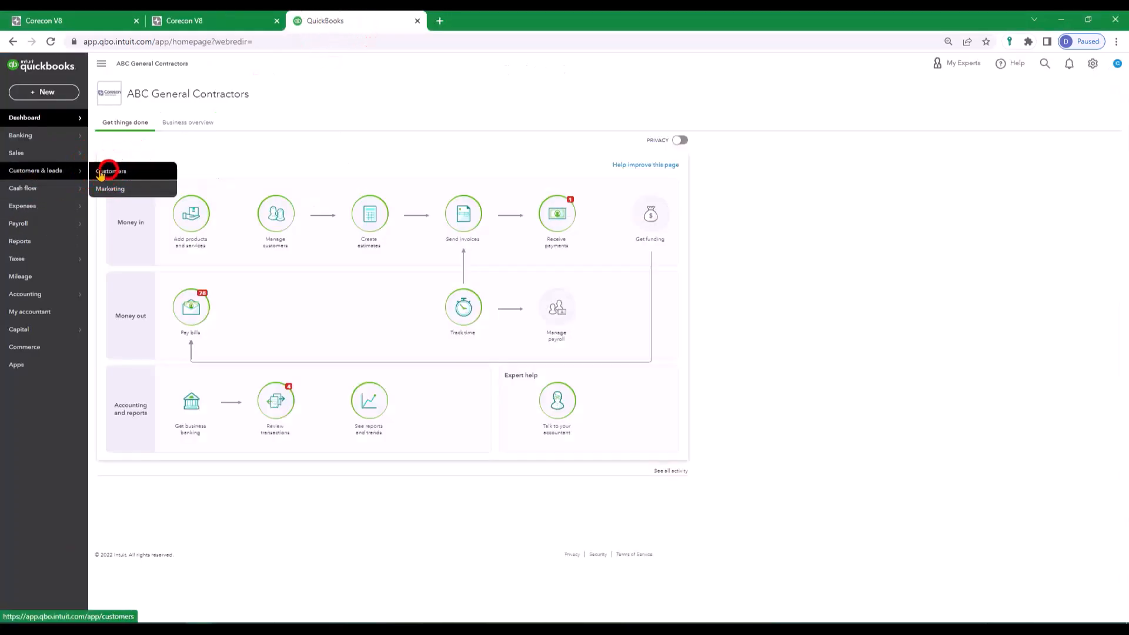
{"action": "scroll", "coordinate": [423, 357], "scroll_direction": "down", "scroll_amount": 15}
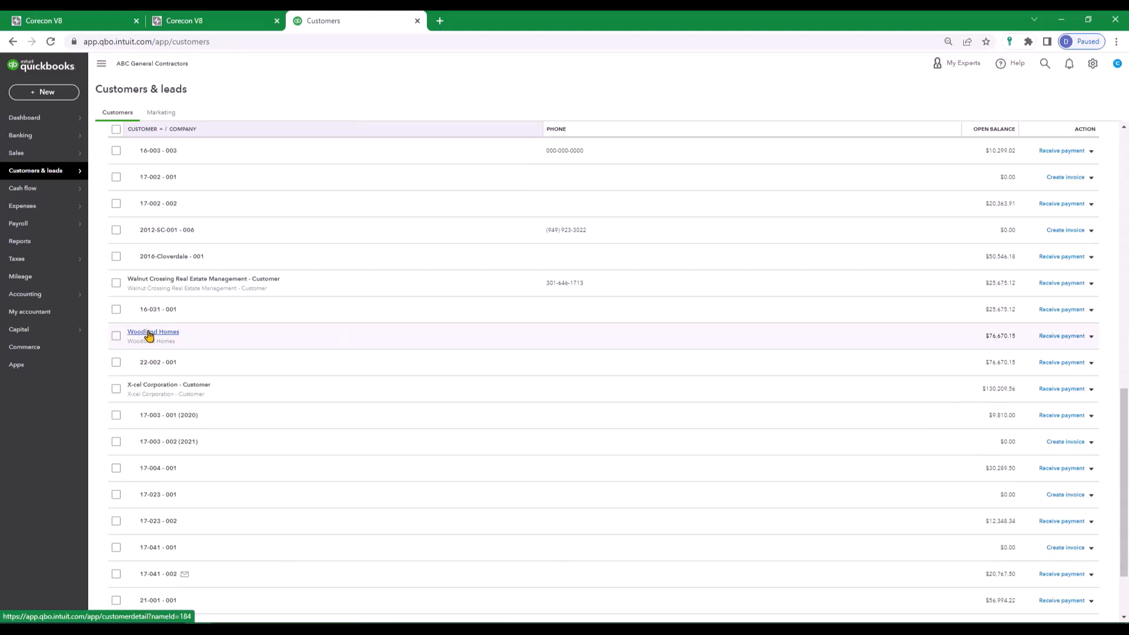
{"action": "left_click", "coordinate": [152, 363]}
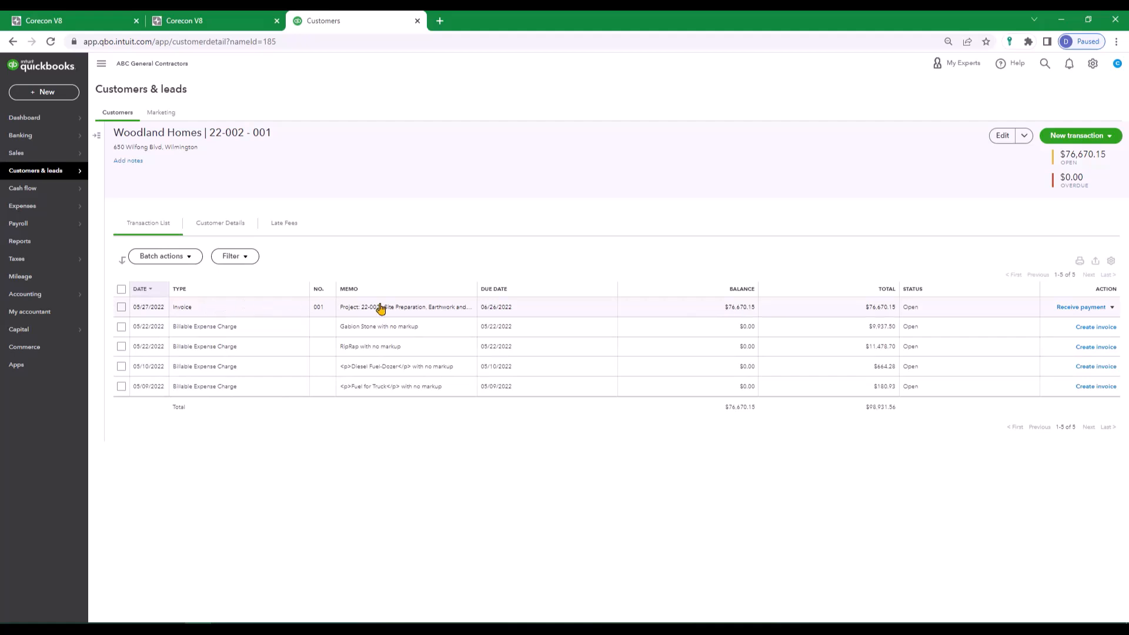
Open invoice 001 of sub-customer 22-002 - 001, review its line items and retainage entries, and return to the transaction list
{"action": "left_click", "coordinate": [725, 311]}
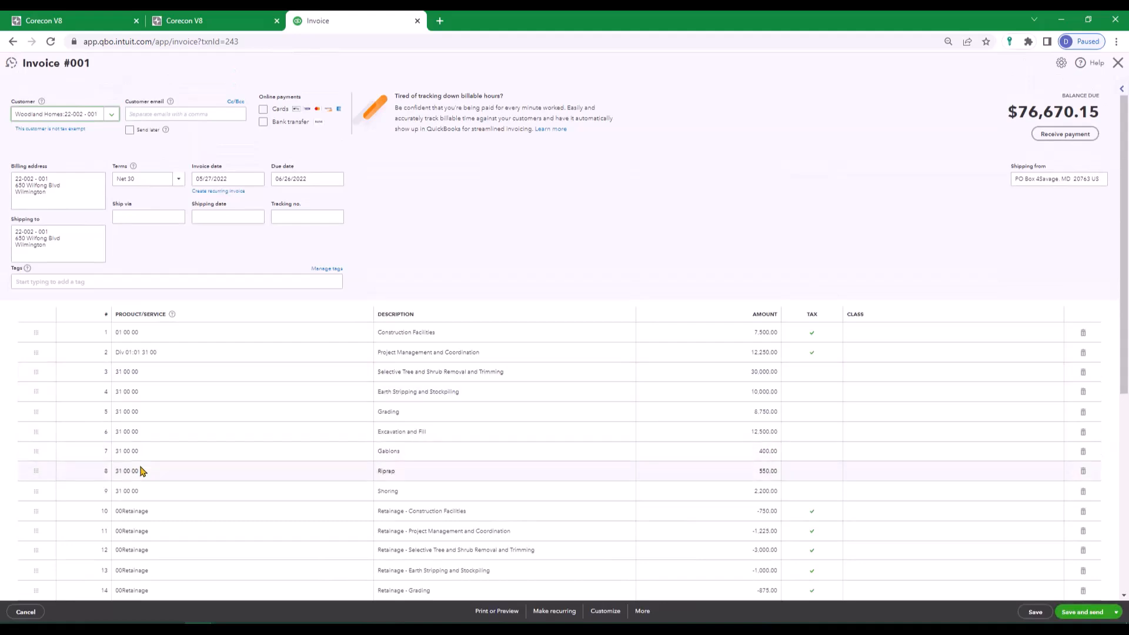
{"action": "scroll", "coordinate": [588, 546], "scroll_direction": "down", "scroll_amount": 3}
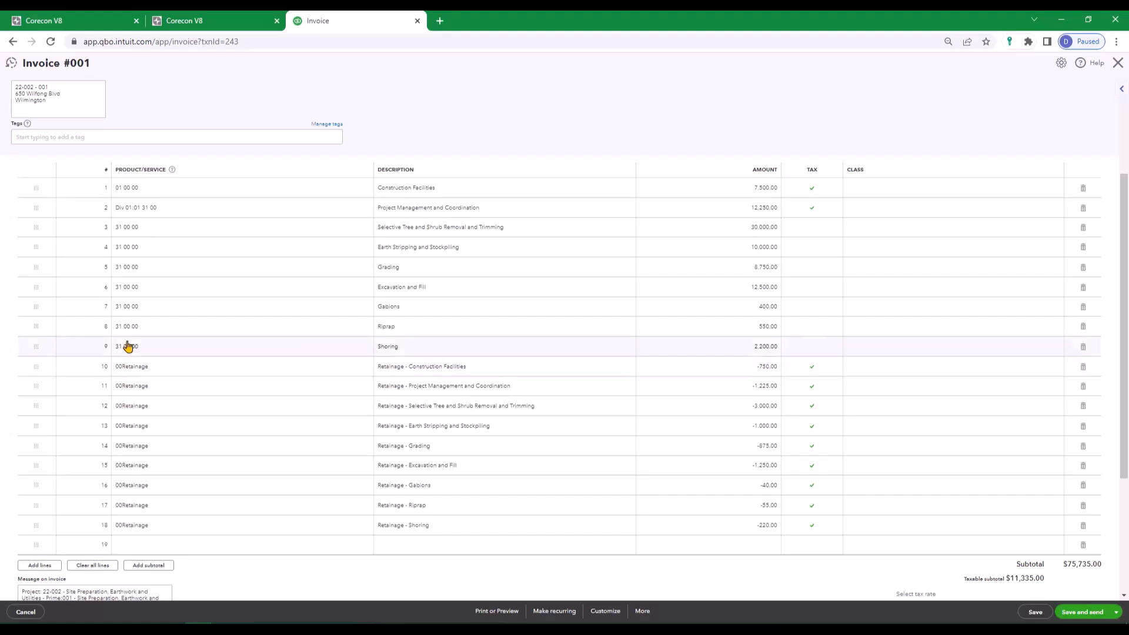
{"action": "left_click", "coordinate": [13, 42]}
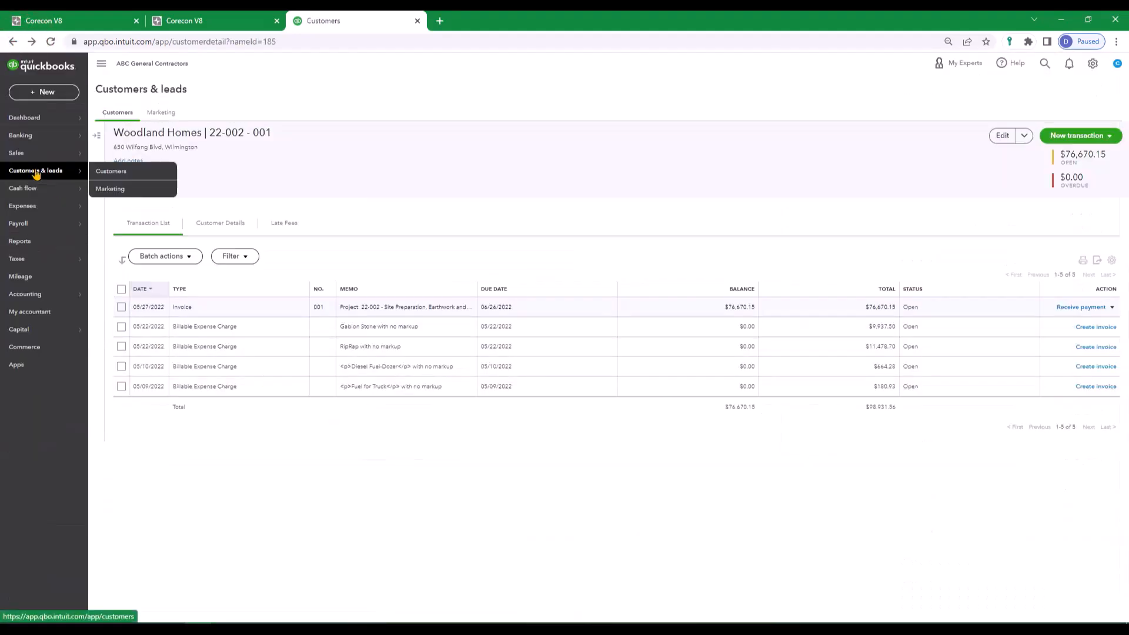
Open bill 6589 of vendor Northeast Quarry Products, review its item details, and return to the vendor's transaction list
{"action": "left_click", "coordinate": [30, 211]}
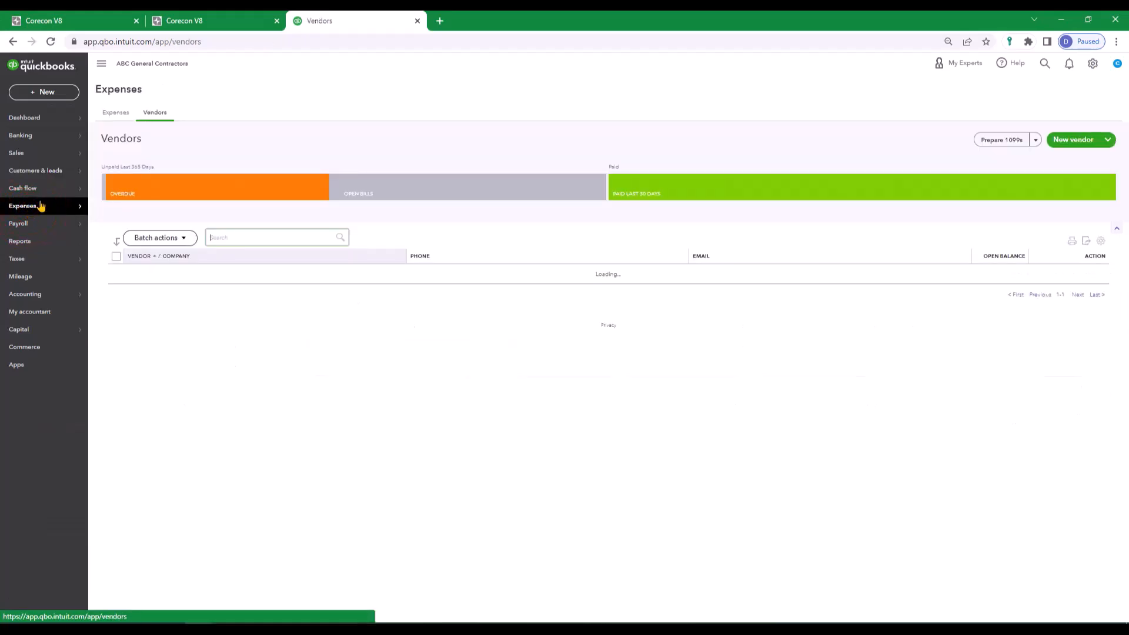
{"action": "scroll", "coordinate": [266, 162], "scroll_direction": "down", "scroll_amount": 8}
{"action": "scroll", "coordinate": [323, 396], "scroll_direction": "down", "scroll_amount": 20}
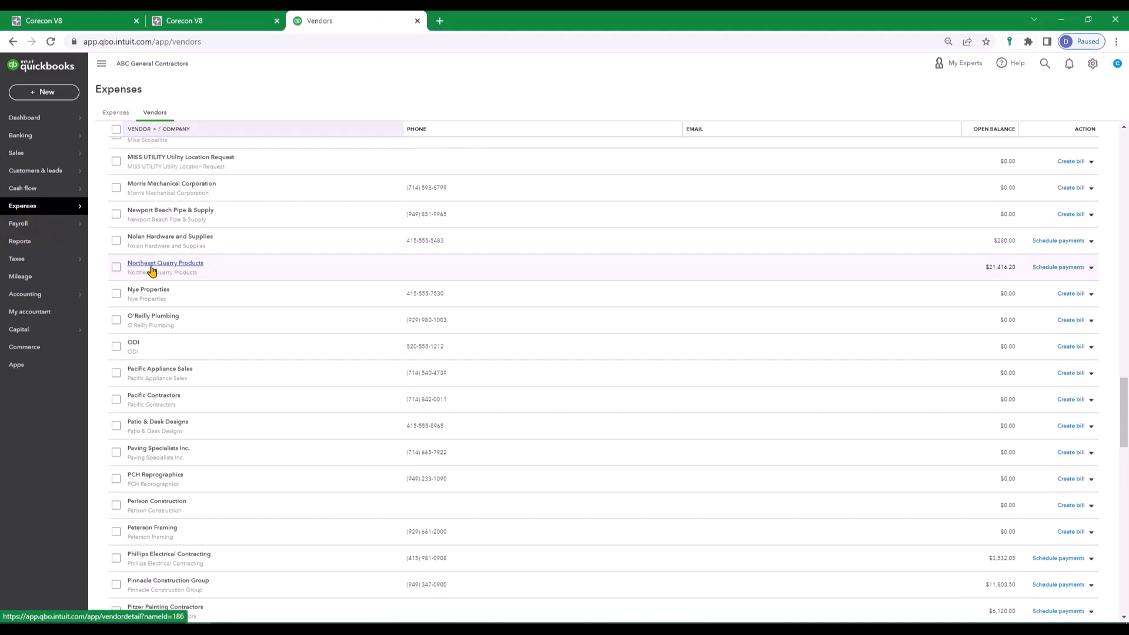
{"action": "left_click", "coordinate": [145, 263]}
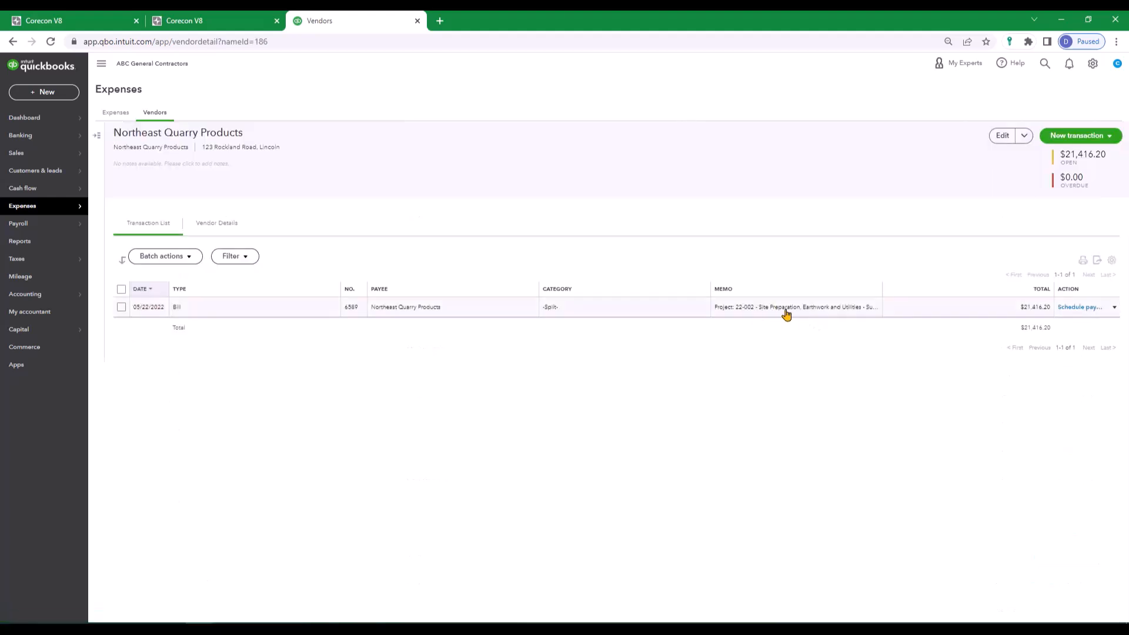
{"action": "left_click", "coordinate": [795, 309]}
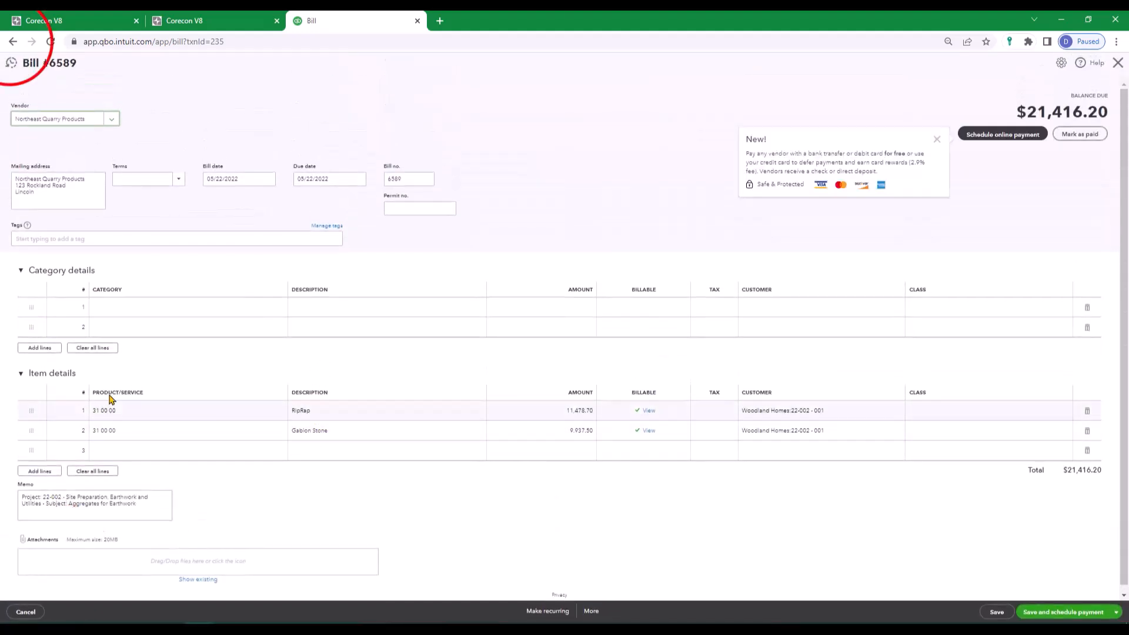
{"action": "left_click", "coordinate": [12, 42]}
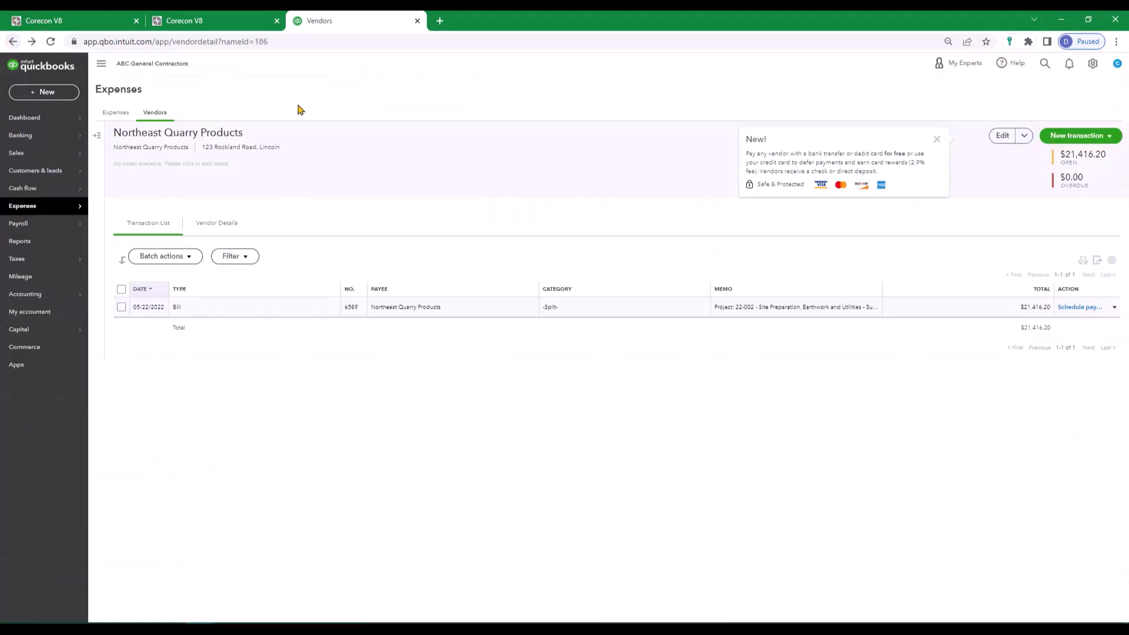
Open bill 22001.01 of vendor Allison Construction Inc., review its item and retainage lines, and close the bill
{"action": "left_click", "coordinate": [17, 207]}
{"action": "left_click", "coordinate": [98, 220]}
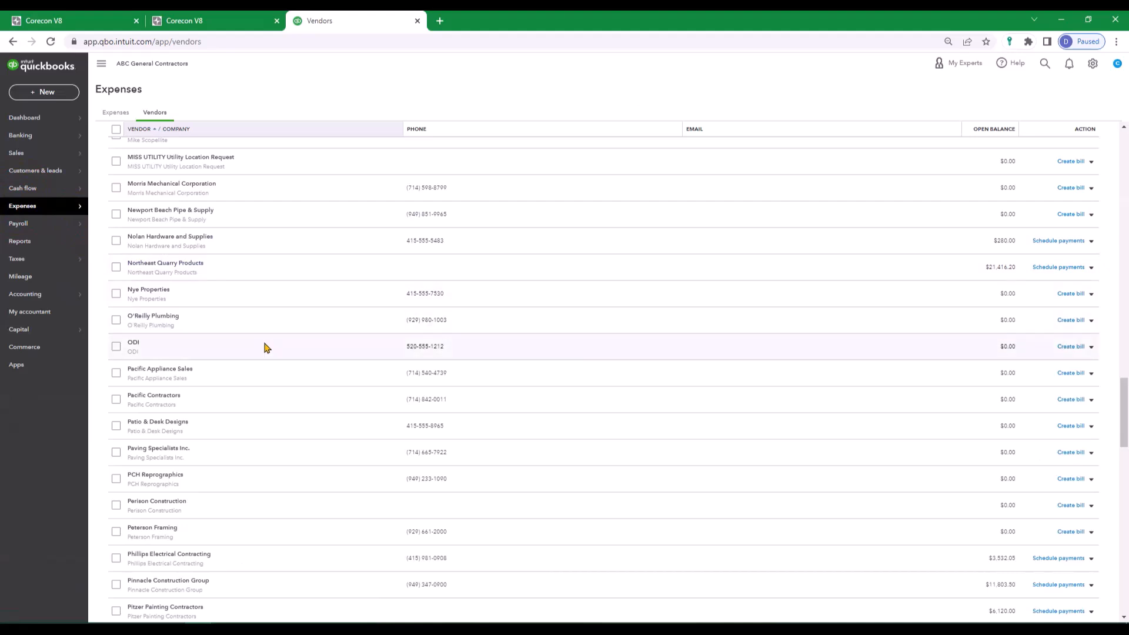
{"action": "scroll", "coordinate": [221, 456], "scroll_direction": "up", "scroll_amount": 15}
{"action": "scroll", "coordinate": [223, 456], "scroll_direction": "up", "scroll_amount": 10}
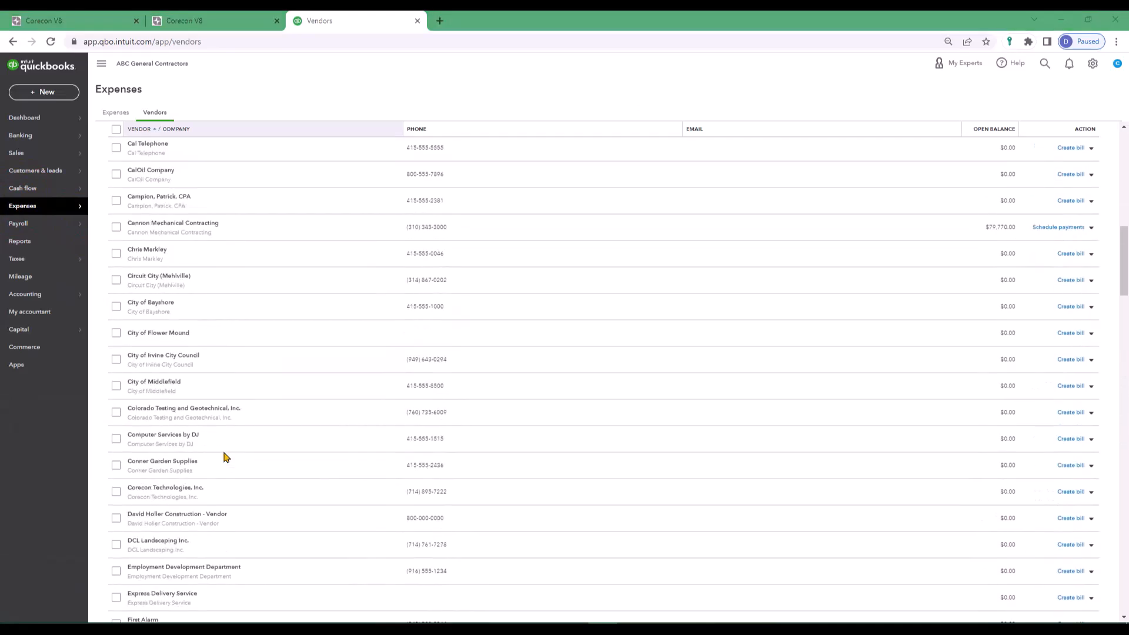
{"action": "left_click", "coordinate": [144, 277]}
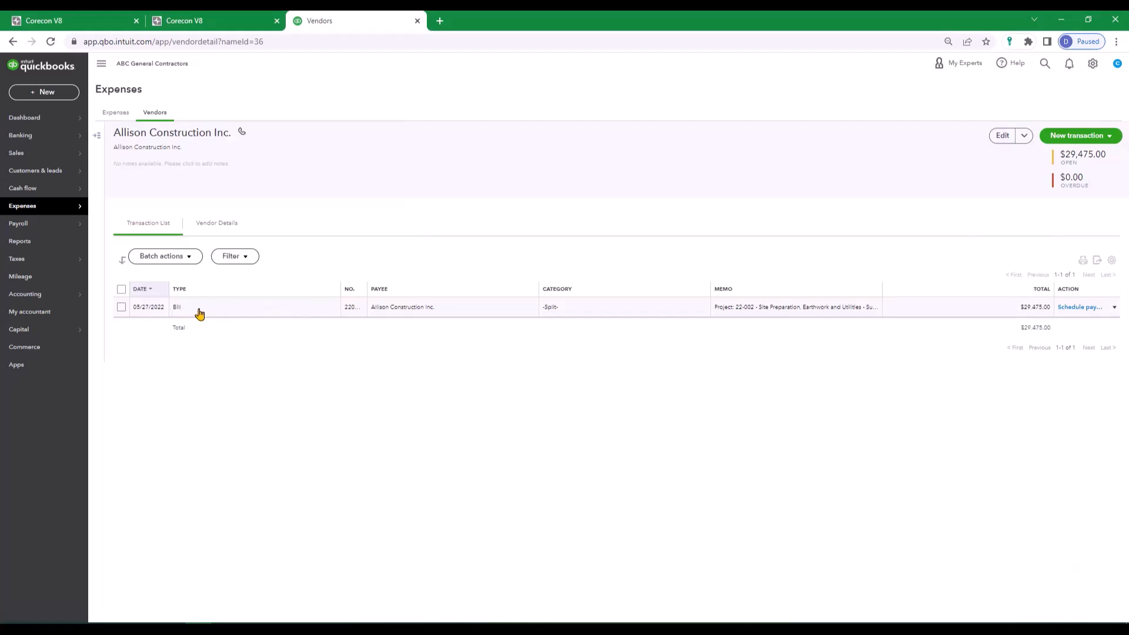
{"action": "left_click", "coordinate": [750, 307]}
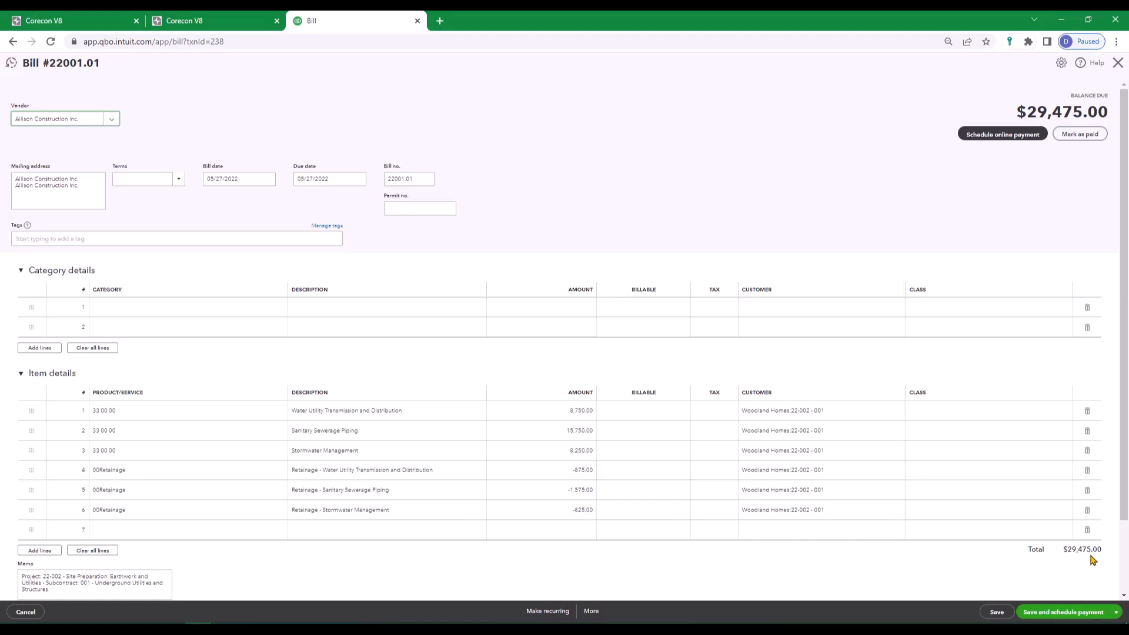
{"action": "left_click", "coordinate": [1118, 63]}
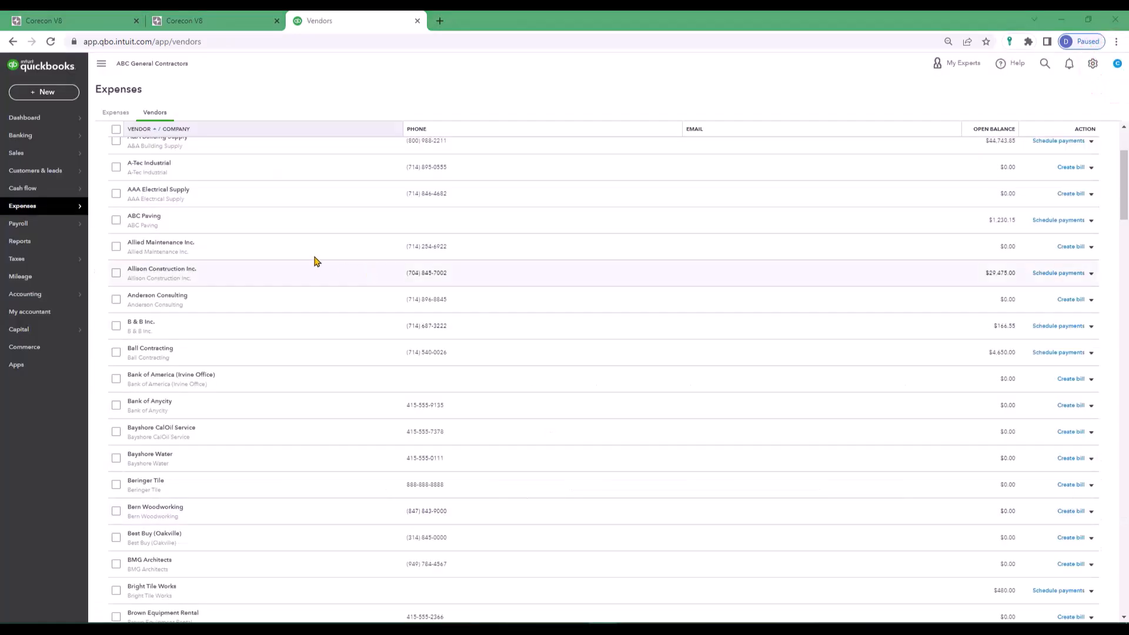
Run the time activities report for the employee whose project 22-002 timecards were exported and review the entries
{"action": "left_click", "coordinate": [33, 224]}
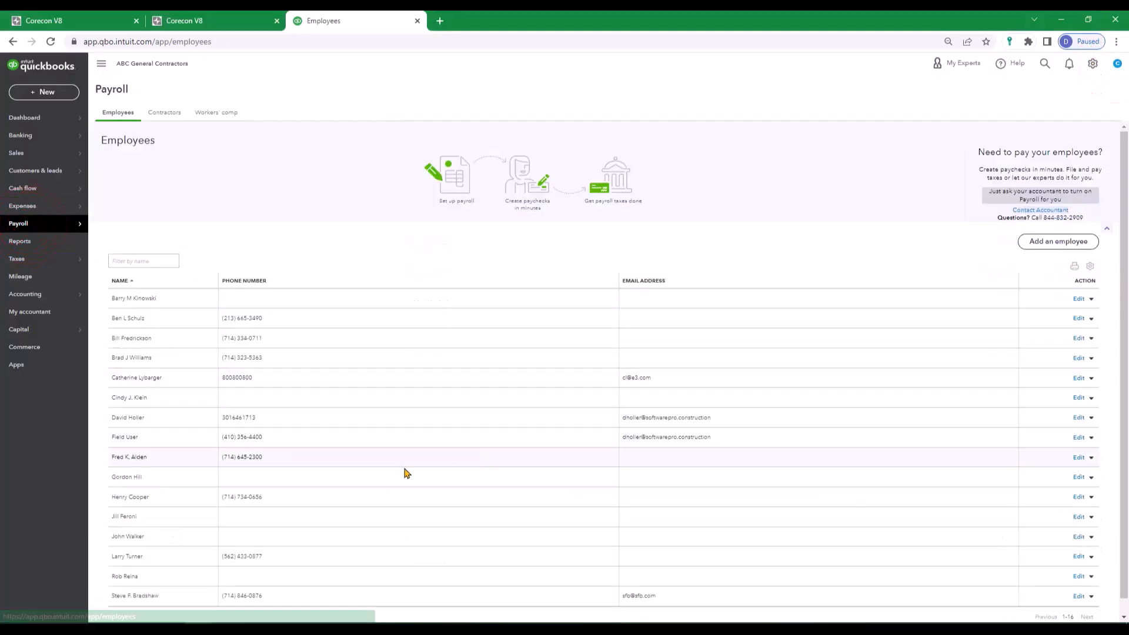
{"action": "left_click", "coordinate": [1090, 418]}
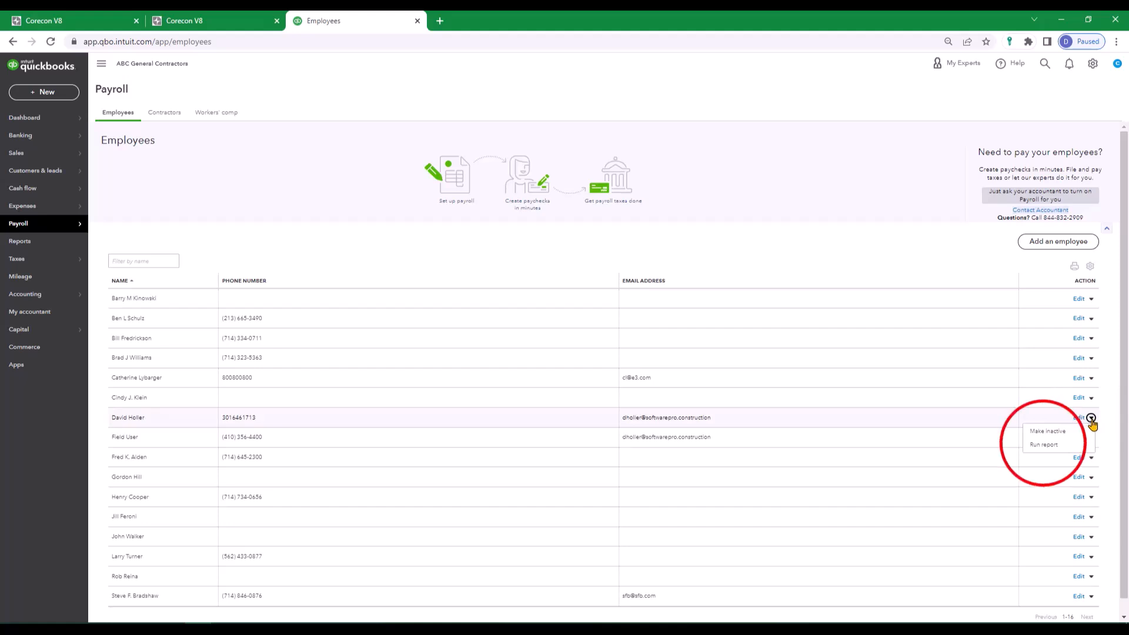
{"action": "left_click", "coordinate": [1044, 445]}
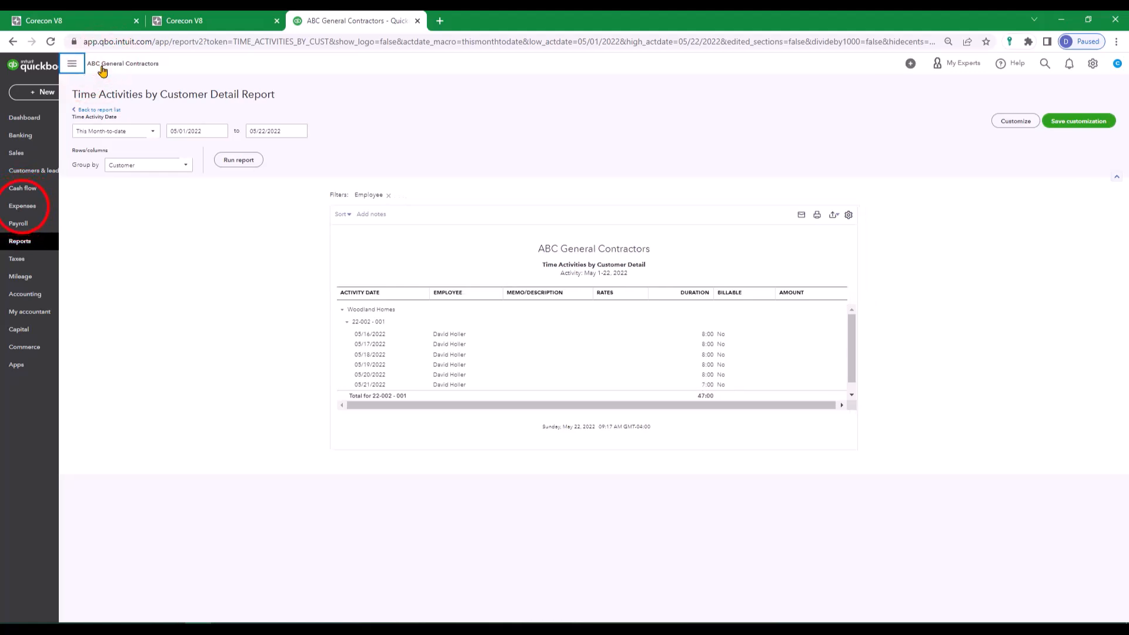
Open the list of expense transactions and sort it by date with the newest first
{"action": "left_click", "coordinate": [22, 207]}
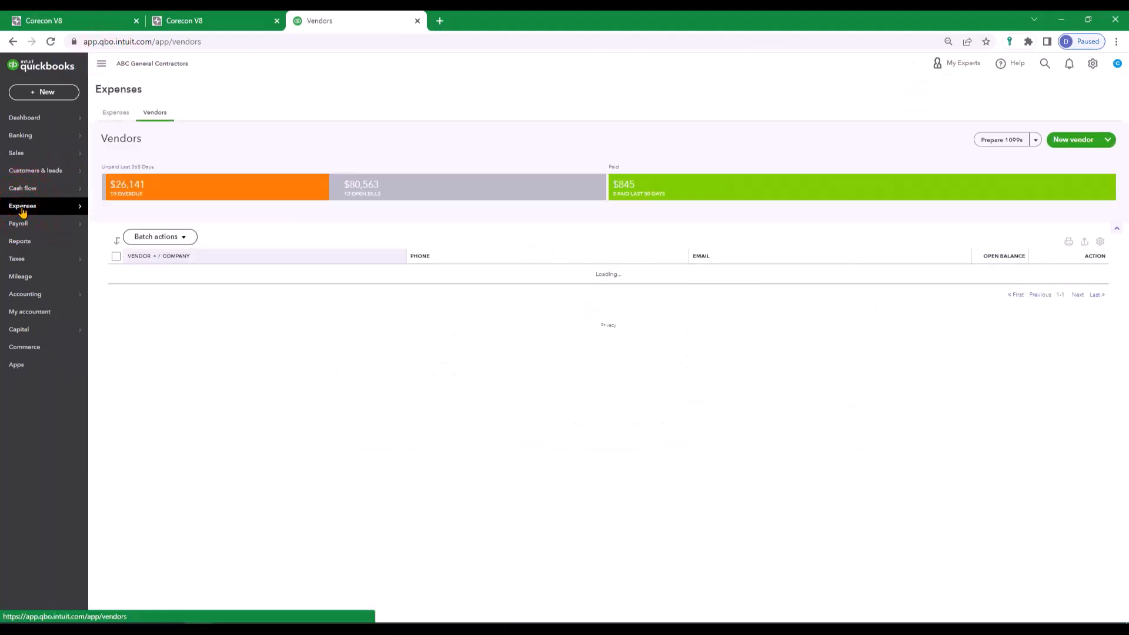
{"action": "left_click", "coordinate": [118, 207]}
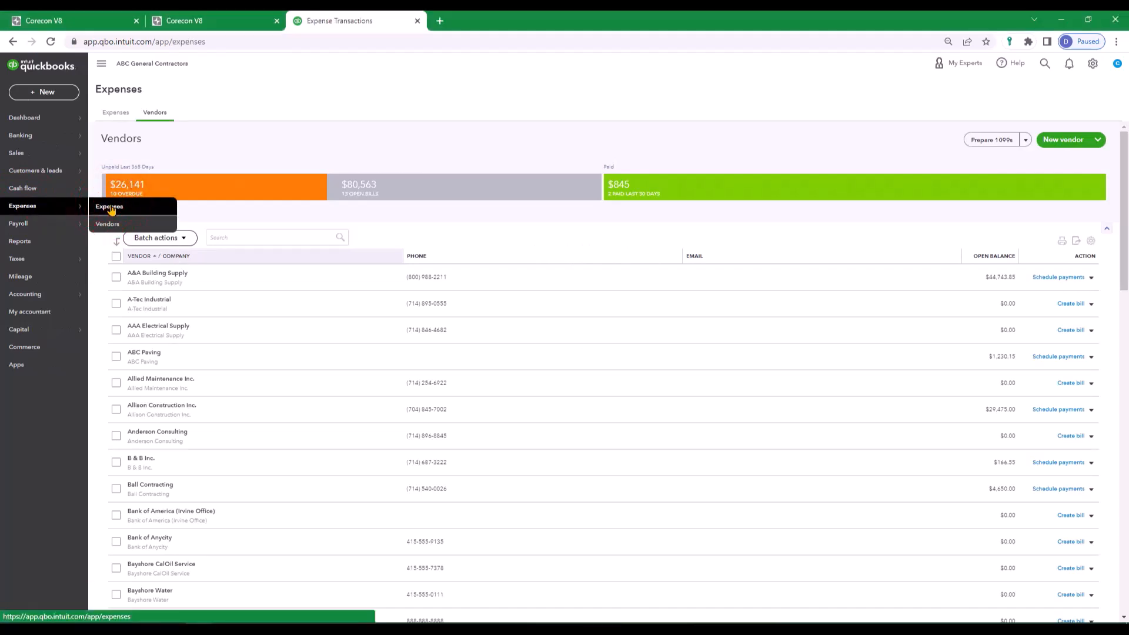
{"action": "left_click", "coordinate": [135, 221]}
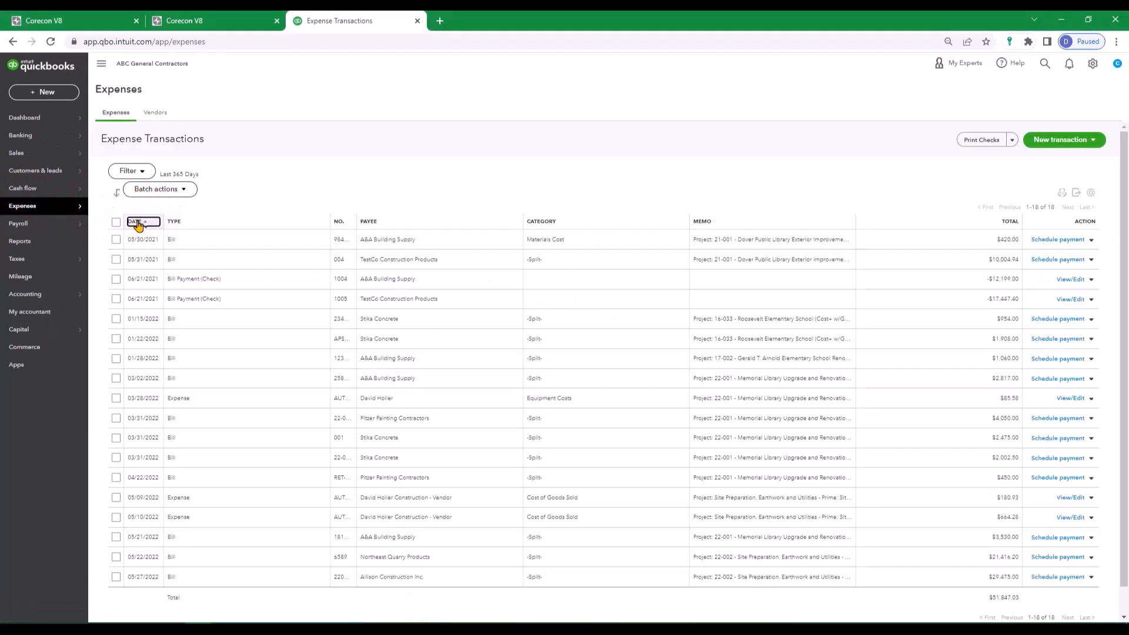
{"action": "left_click", "coordinate": [135, 222]}
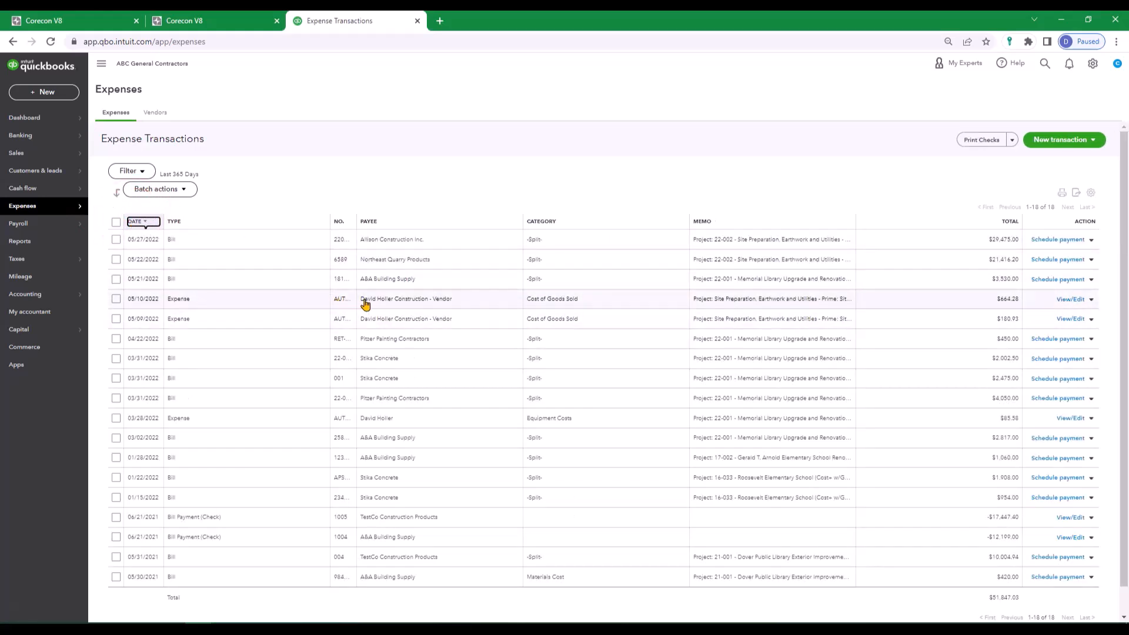
Review the 05/10/2022 and 05/09/2022 expenses for the Site Preparation, Earthwork and Utilities project and return to the expense transactions
{"action": "left_click", "coordinate": [387, 302]}
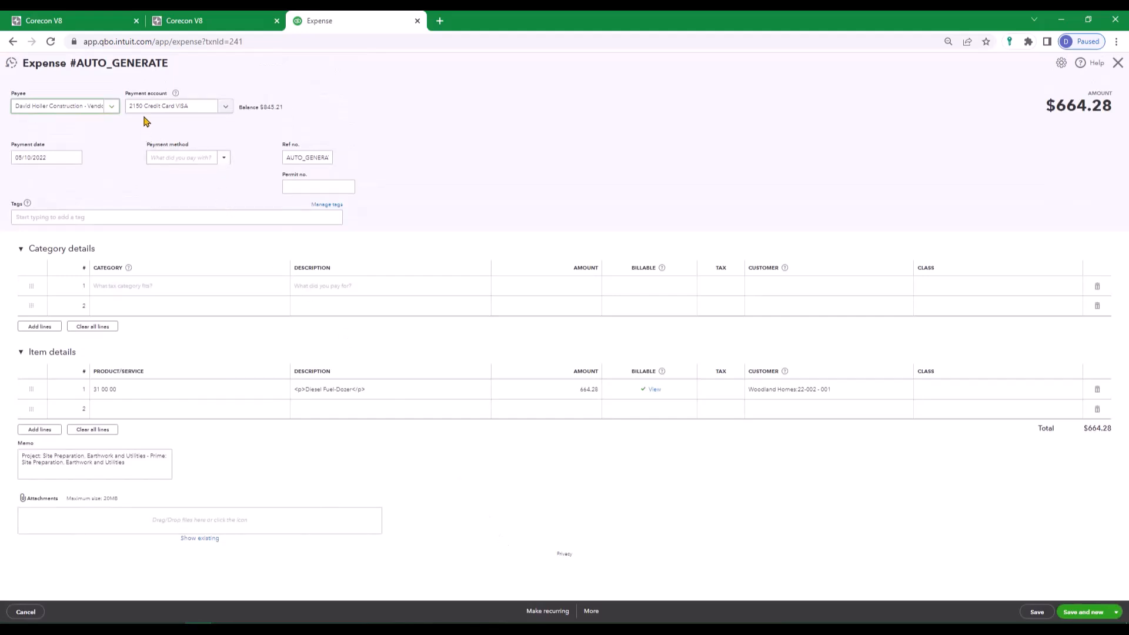
{"action": "left_click", "coordinate": [13, 41]}
{"action": "left_click", "coordinate": [390, 321]}
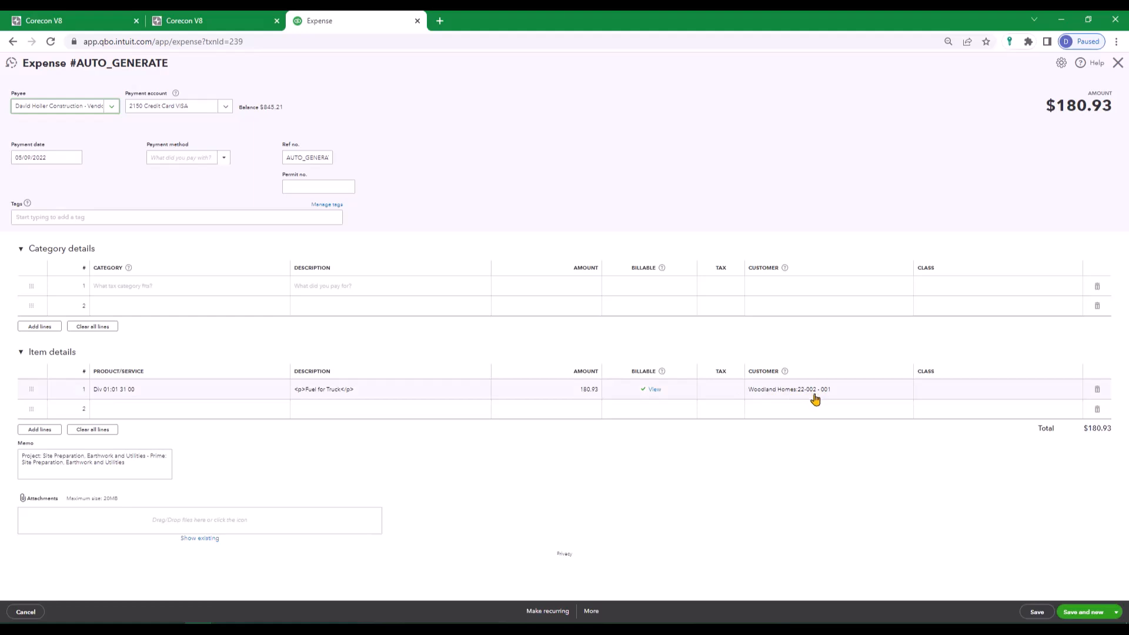
{"action": "left_click", "coordinate": [12, 42]}
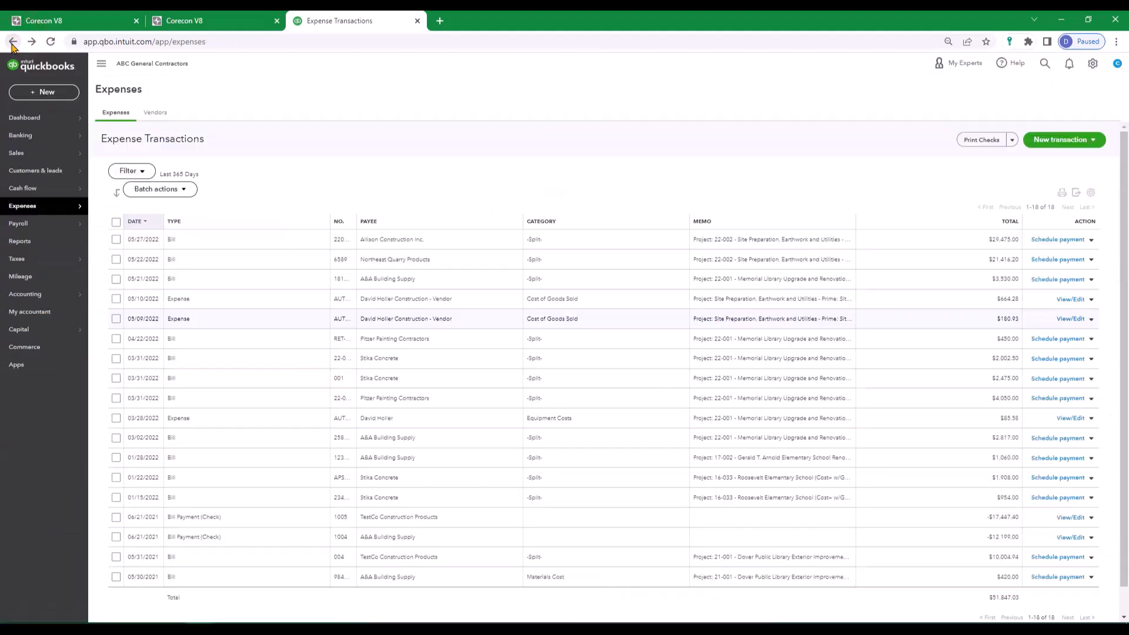
Receive payment on the Woodland Homes 22-002 - 001 invoice by Check with reference number 2981981, save it, and return to the sales transactions
{"action": "left_click", "coordinate": [12, 41]}
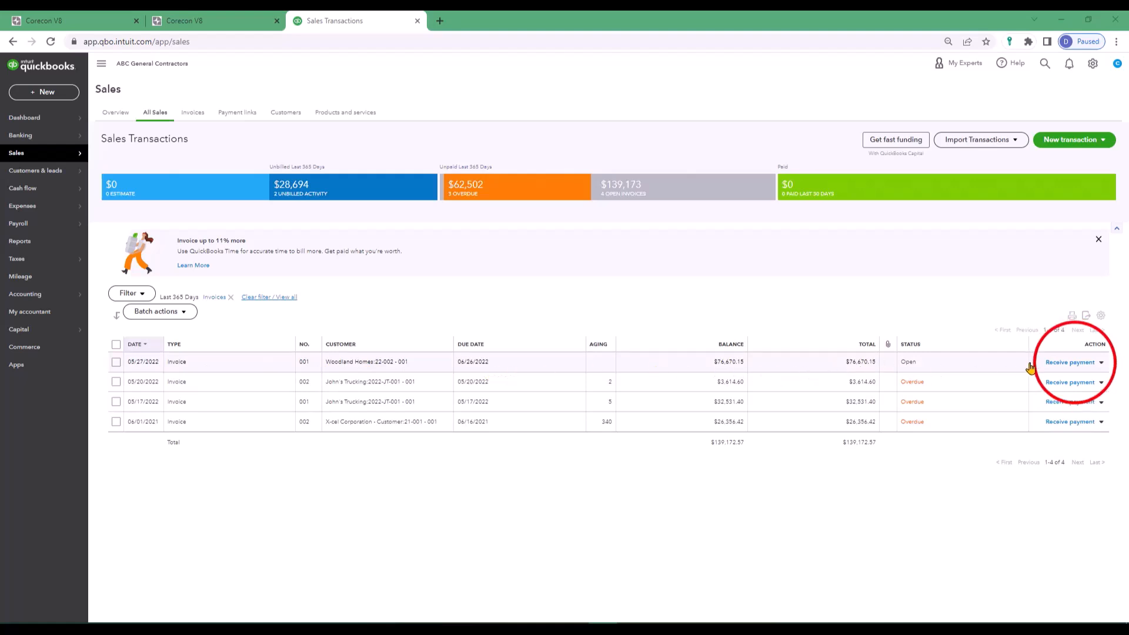
{"action": "left_click", "coordinate": [1071, 364]}
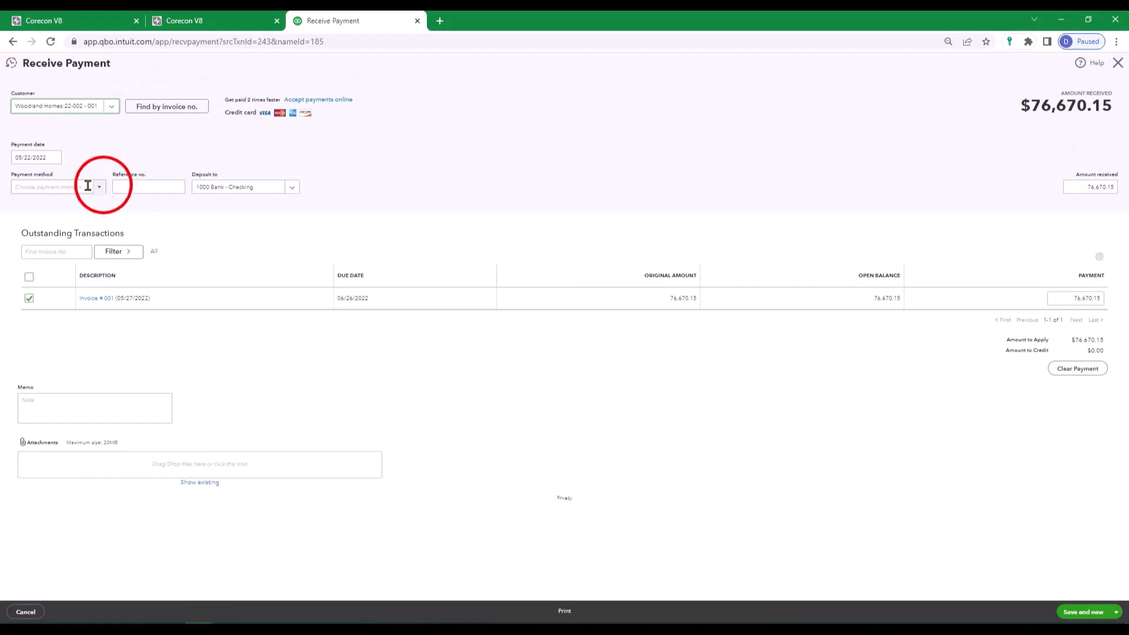
{"action": "left_click", "coordinate": [99, 187]}
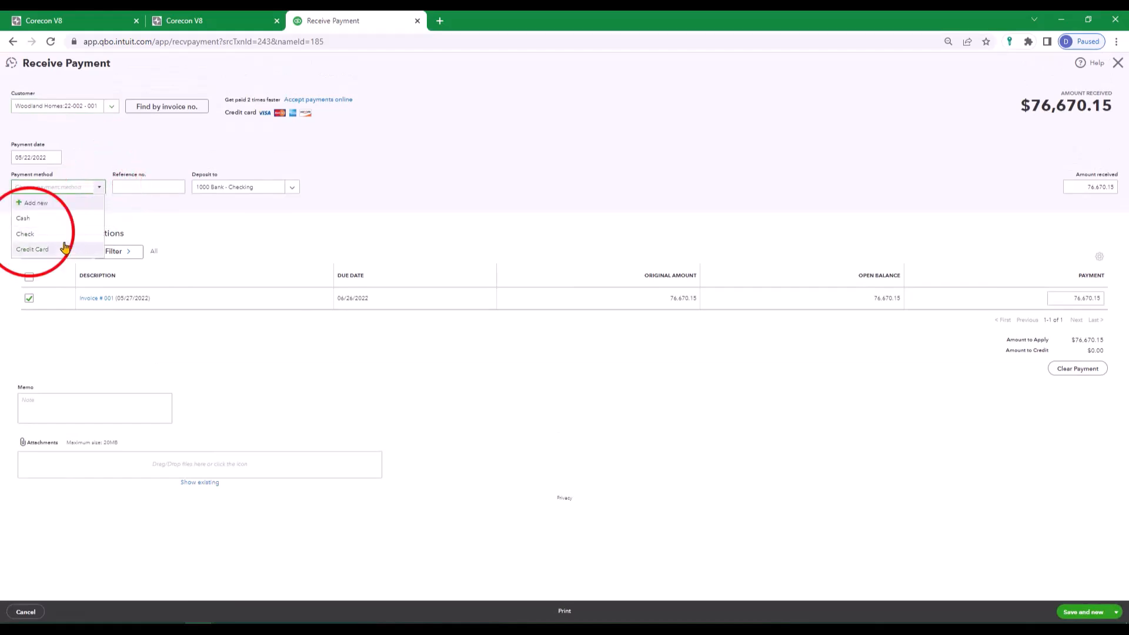
{"action": "left_click", "coordinate": [28, 234]}
{"action": "left_click", "coordinate": [141, 188]}
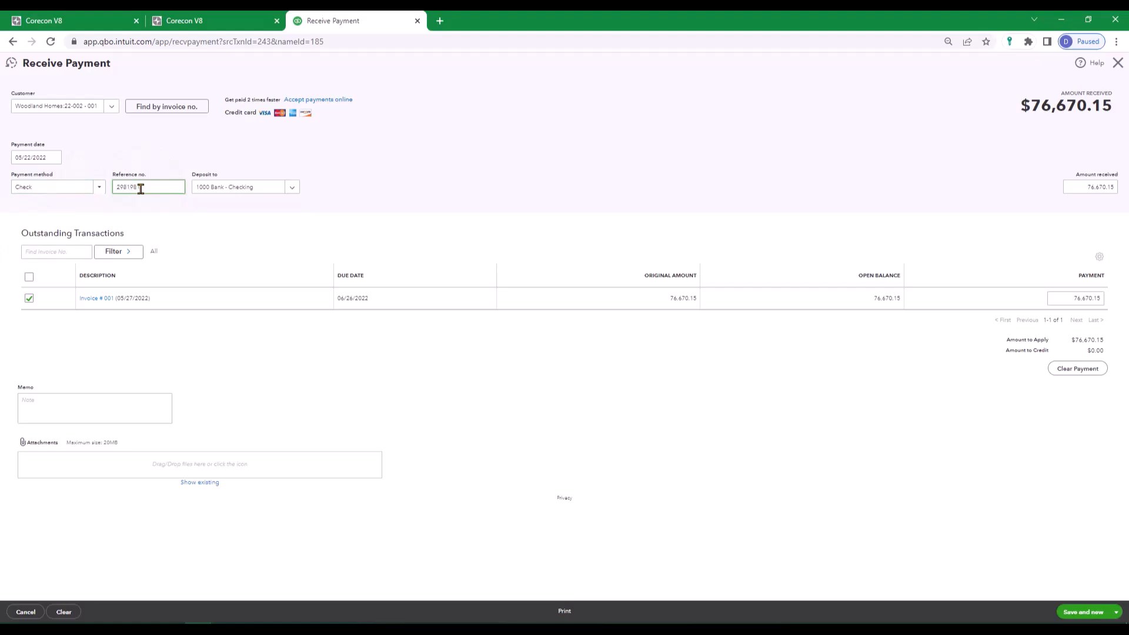
{"action": "type", "text": "2981981"}
{"action": "left_click", "coordinate": [1077, 612]}
{"action": "left_click", "coordinate": [13, 41]}
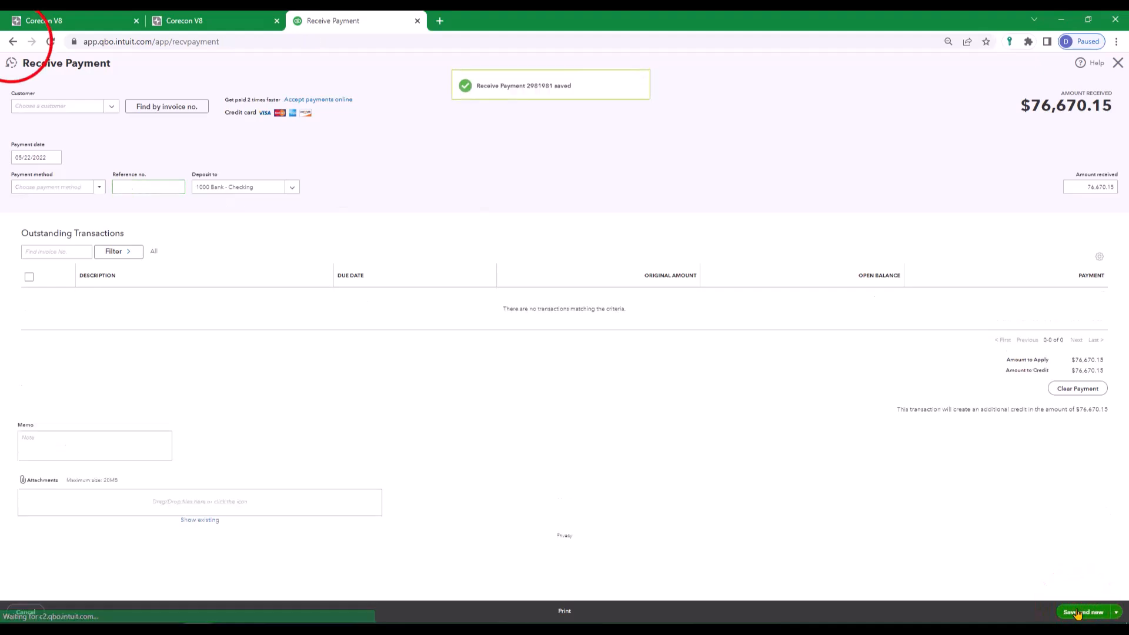
{"action": "left_click", "coordinate": [12, 43]}
{"action": "left_click", "coordinate": [14, 41]}
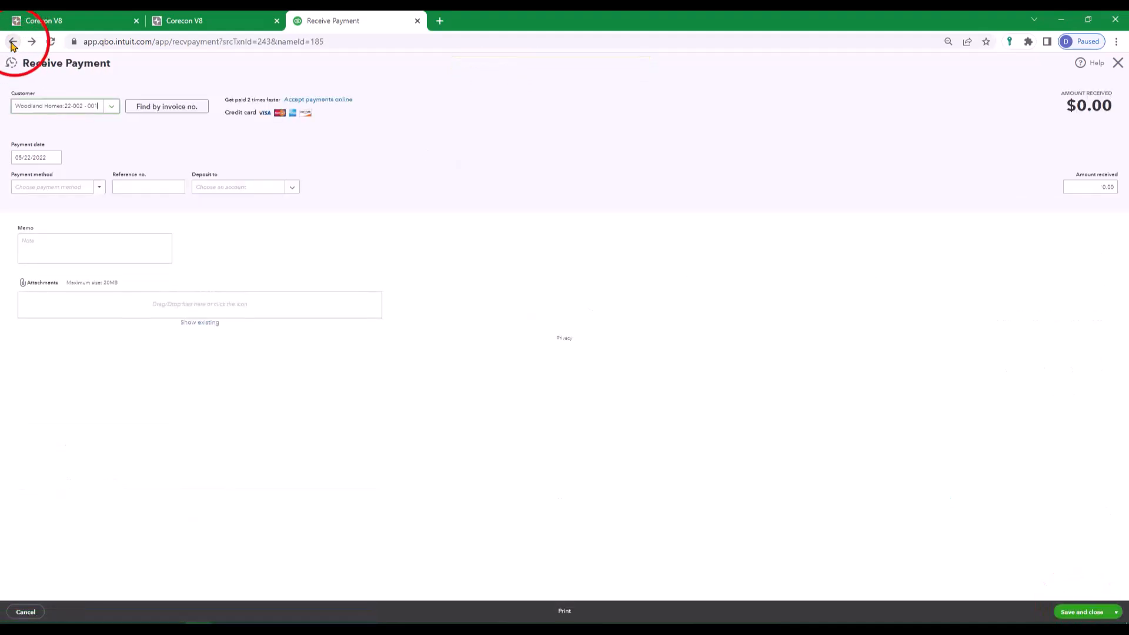
In the expense transactions, select the two project 22-002 bills, mark the 05/27/2022 Allison Construction Inc. bill as paid, and save and close its payment
{"action": "mouse_move", "coordinate": [23, 210]}
{"action": "left_click", "coordinate": [99, 204]}
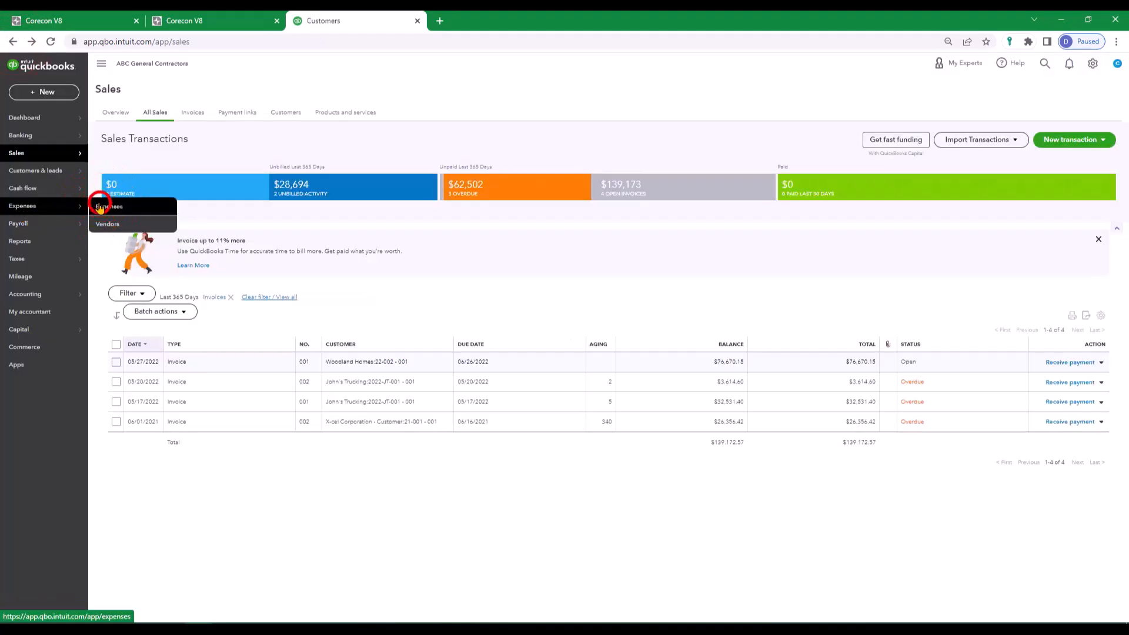
{"action": "left_click", "coordinate": [116, 239]}
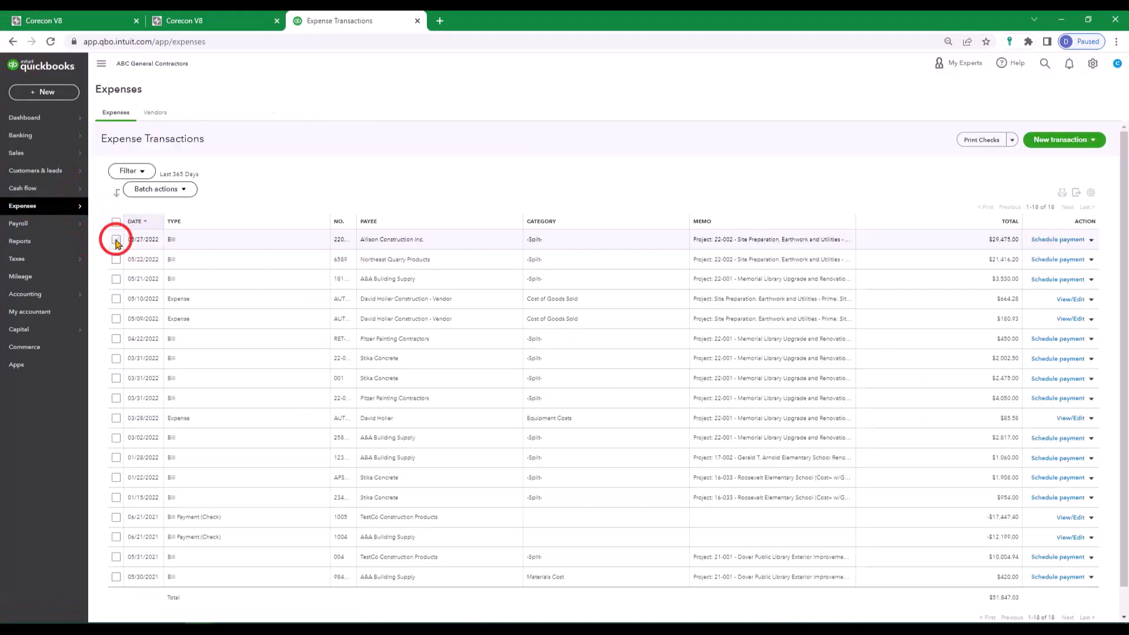
{"action": "left_click", "coordinate": [117, 259]}
{"action": "left_click", "coordinate": [1091, 241]}
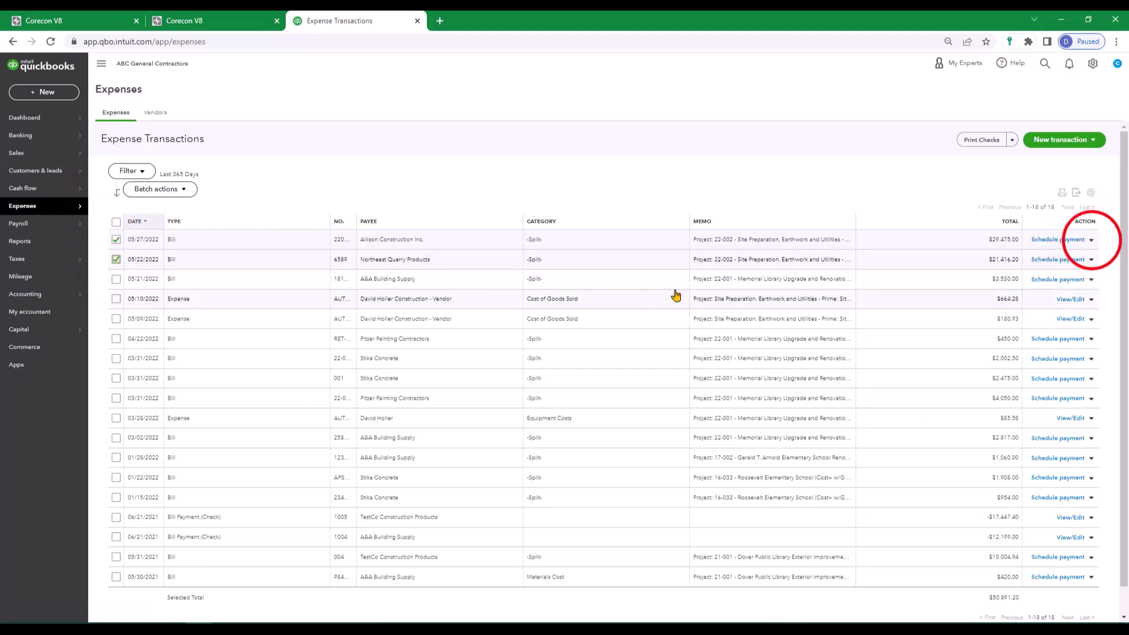
{"action": "left_click", "coordinate": [1047, 256]}
{"action": "left_click", "coordinate": [1116, 612]}
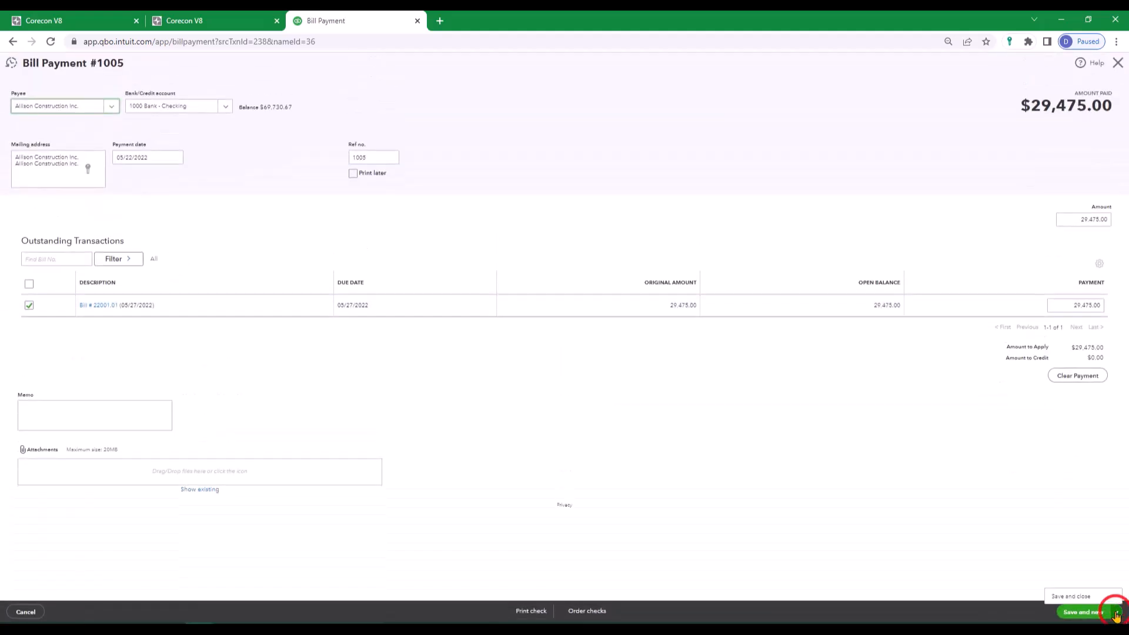
{"action": "left_click", "coordinate": [1071, 596]}
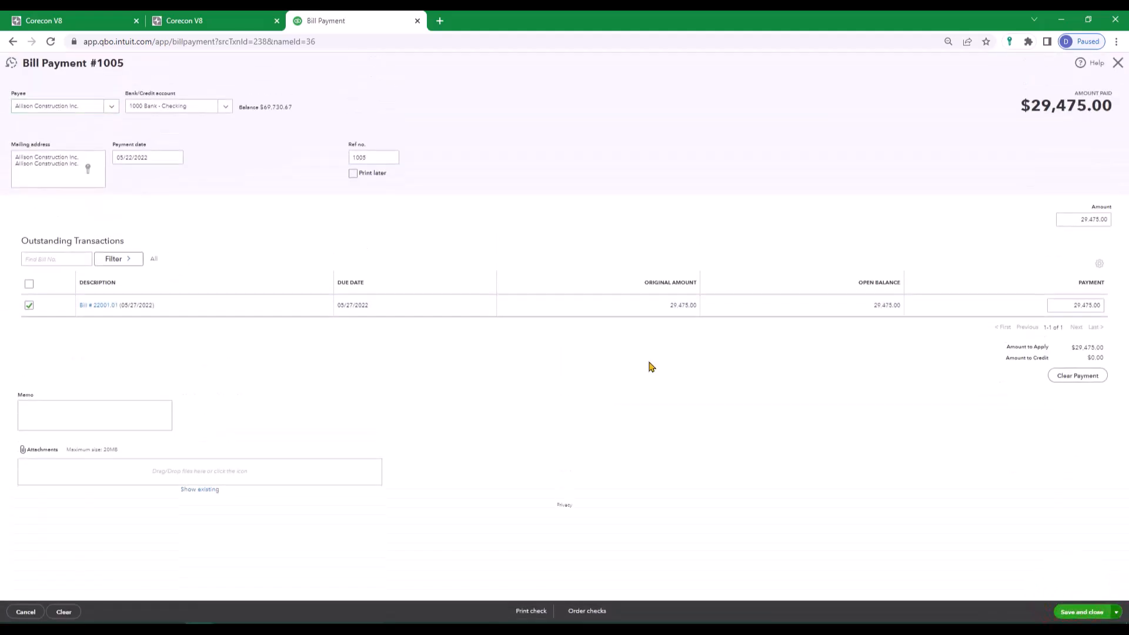
Mark the 05/22/2022 Northeast Quarry Products bill for project 22-002 as paid, and save and close its payment
{"action": "left_click", "coordinate": [1090, 233]}
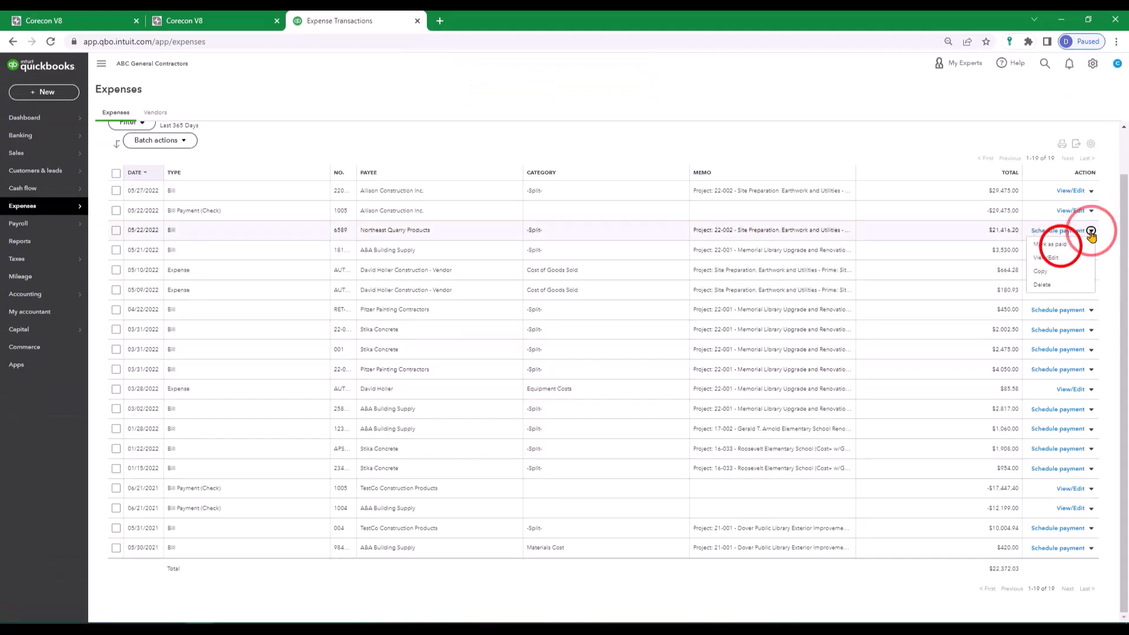
{"action": "left_click", "coordinate": [1058, 245]}
{"action": "left_click", "coordinate": [1080, 612]}
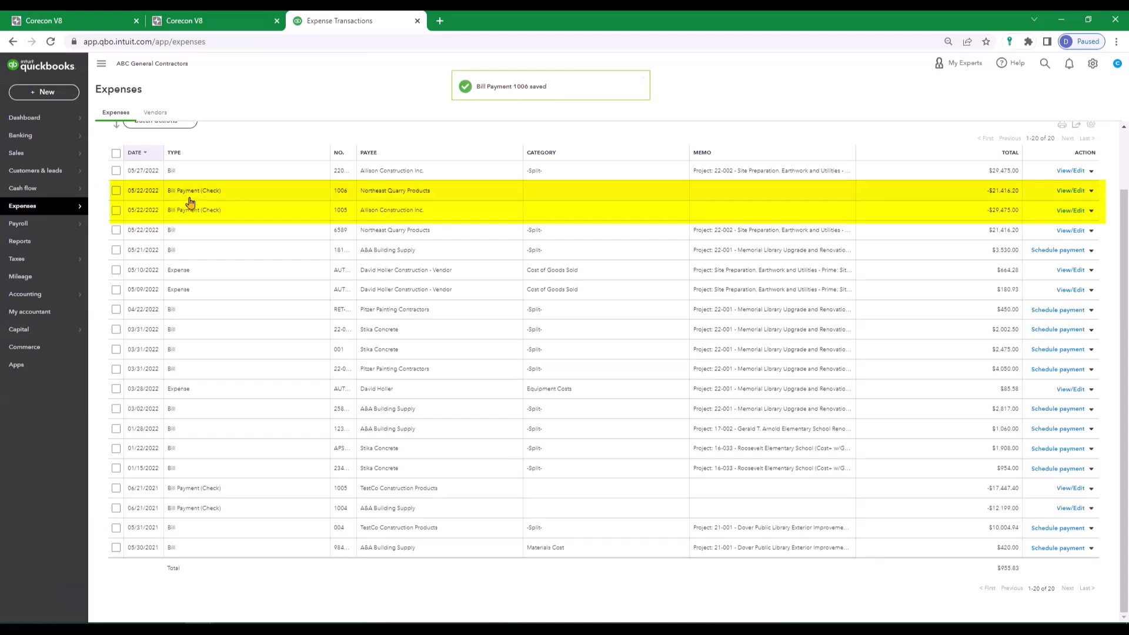
Switch to the CoreconLink for QuickBooks Online home page in Corecon, run Update Payment Info, and close the import dialog
{"action": "left_click", "coordinate": [176, 21]}
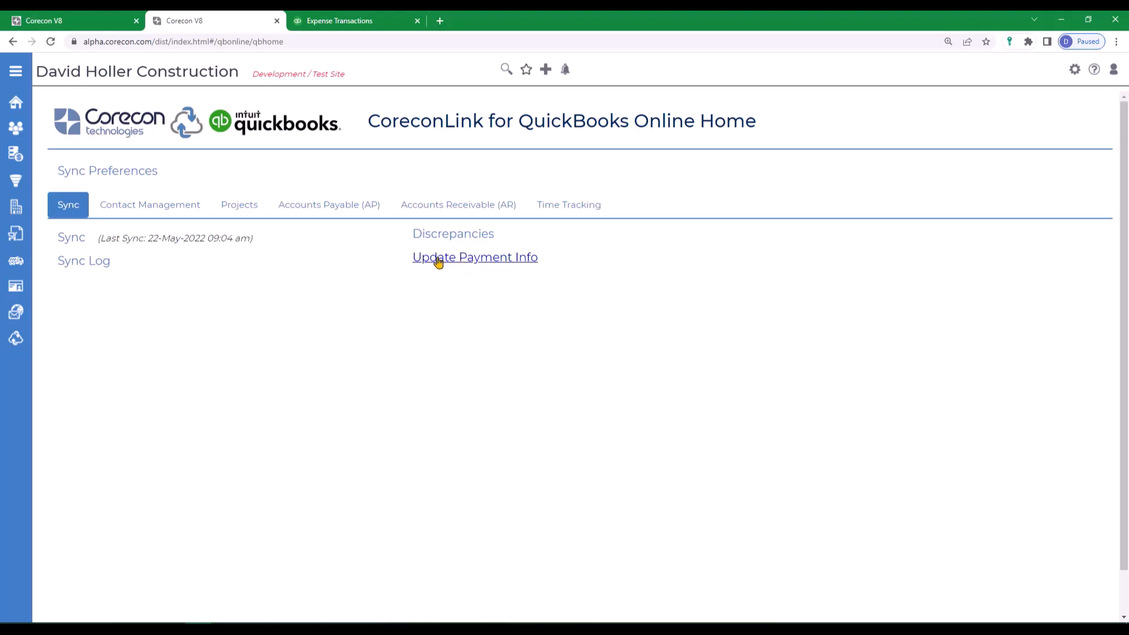
{"action": "left_click", "coordinate": [485, 261]}
{"action": "left_click", "coordinate": [621, 133]}
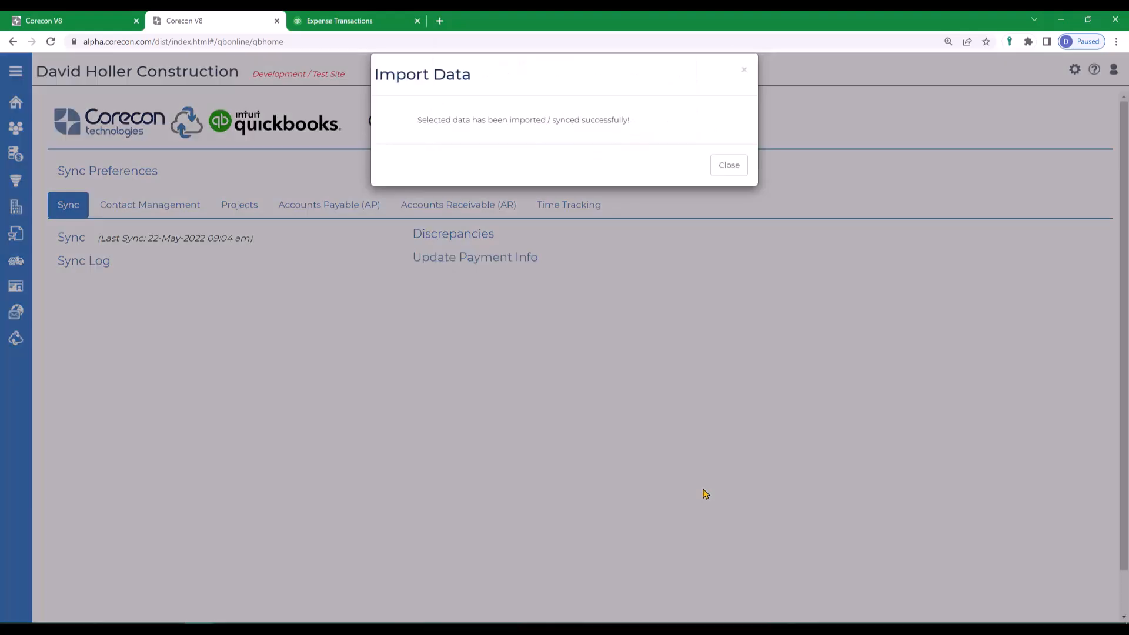
{"action": "left_click", "coordinate": [734, 165]}
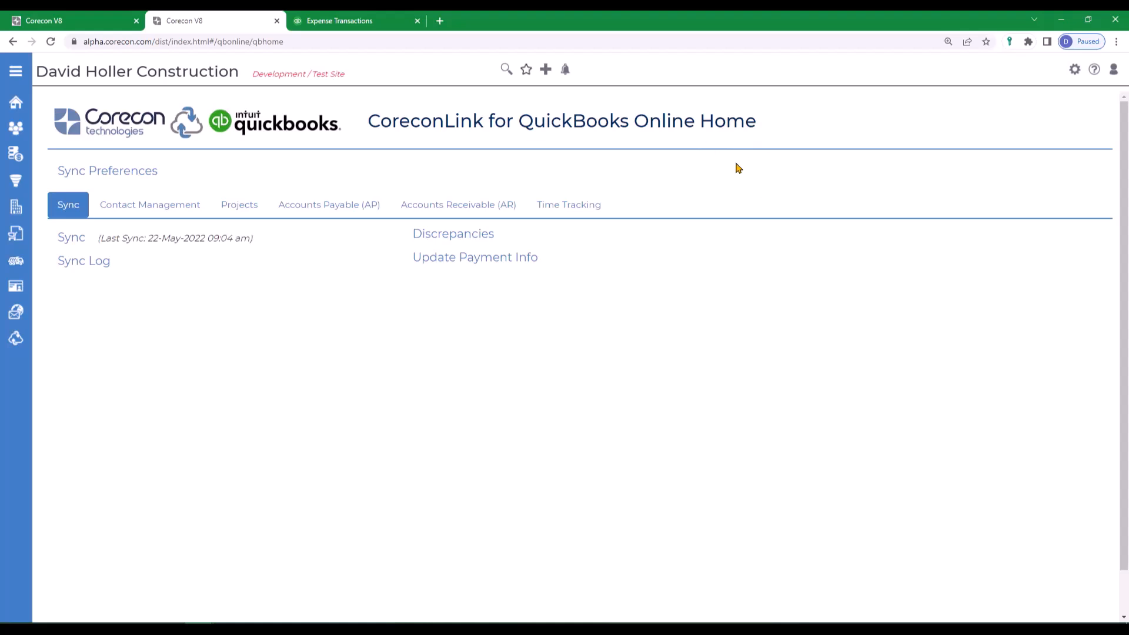
View the Project Home page of project 22-002 and return to the CoreconLink for QuickBooks Online home page
{"action": "left_click", "coordinate": [58, 21]}
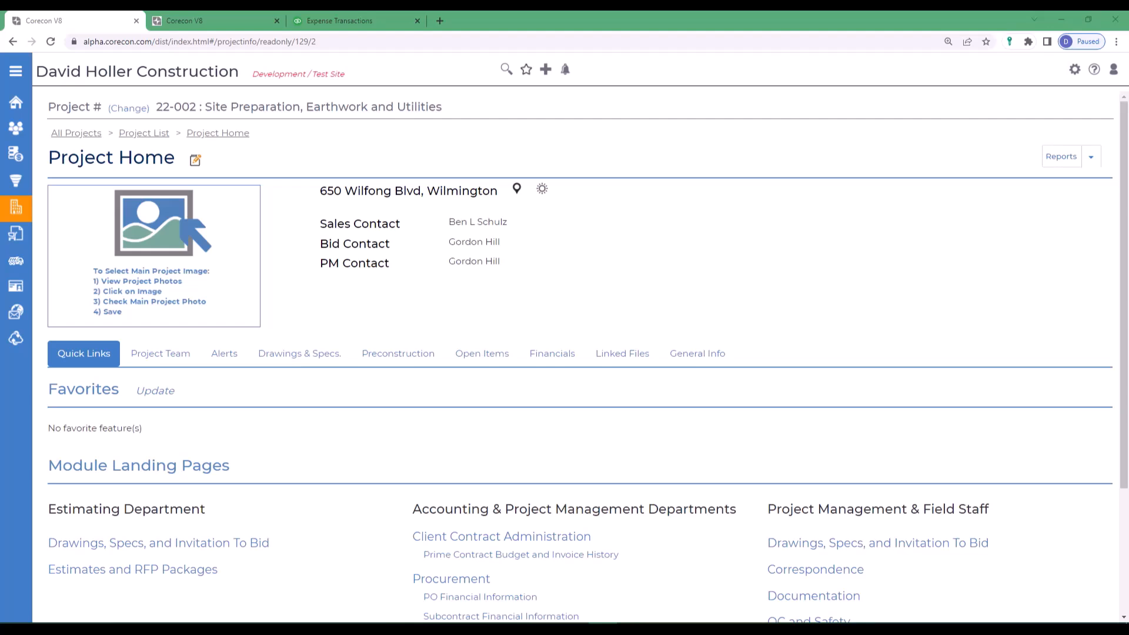
{"action": "left_click", "coordinate": [190, 22]}
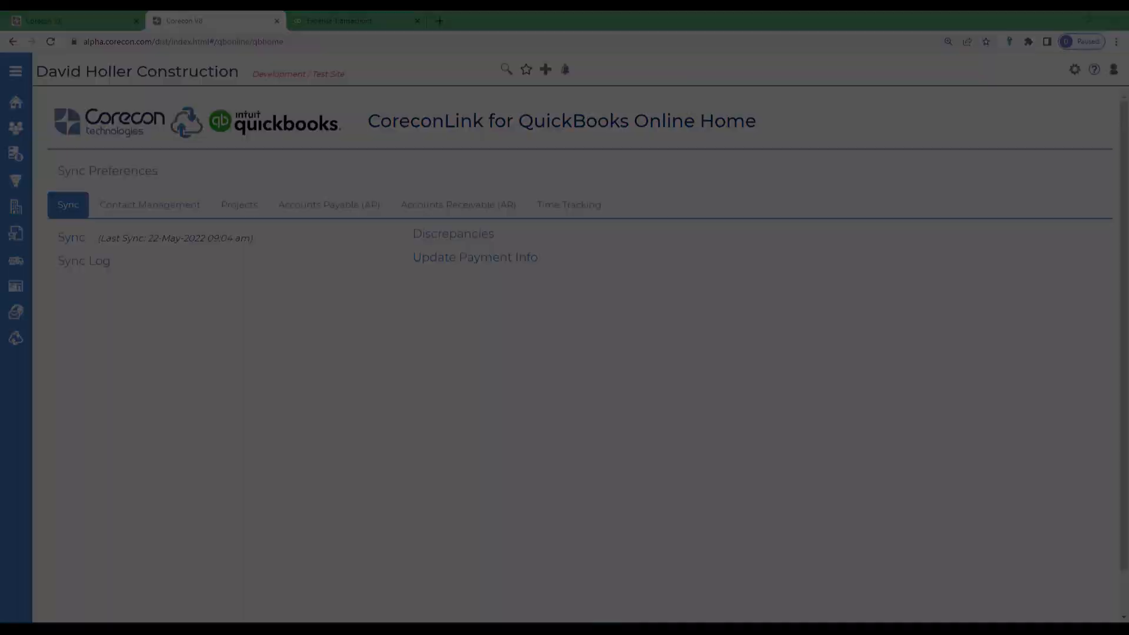